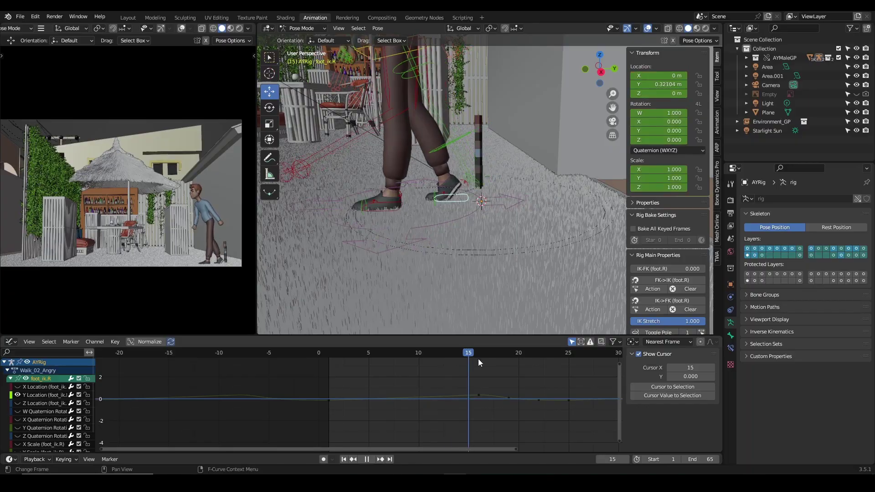
Step: Rewind the animation to frame 0 by scrubbing the timeline
{"action": "left_click_drag", "start_coordinate": [478, 359], "coordinate": [321, 369]}
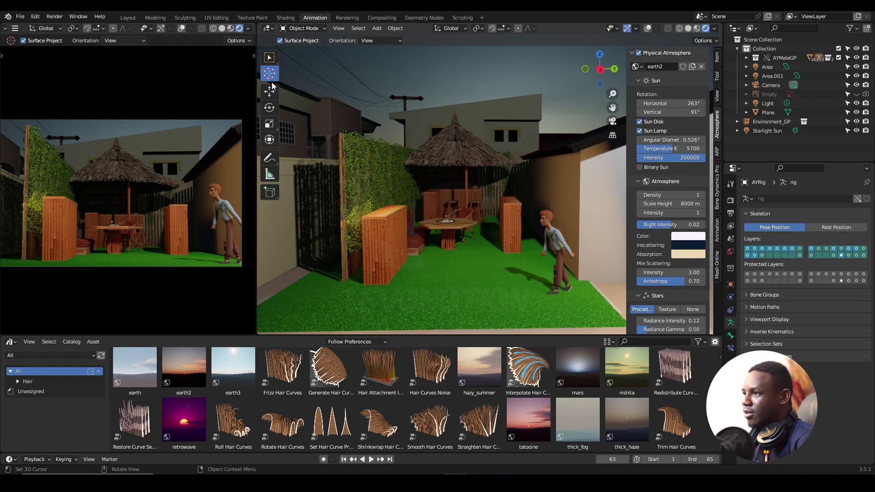
Step: Orbit out to an elevated, frontal view of the garden scene
{"action": "left_click", "coordinate": [271, 92]}
{"action": "mouse_move", "coordinate": [506, 233]}
{"action": "middle_mouse_down"}
{"action": "mouse_move", "coordinate": [497, 241]}
{"action": "mouse_move", "coordinate": [468, 213]}
{"action": "mouse_move", "coordinate": [470, 202]}
{"action": "mouse_move", "coordinate": [502, 219]}
{"action": "middle_mouse_up"}
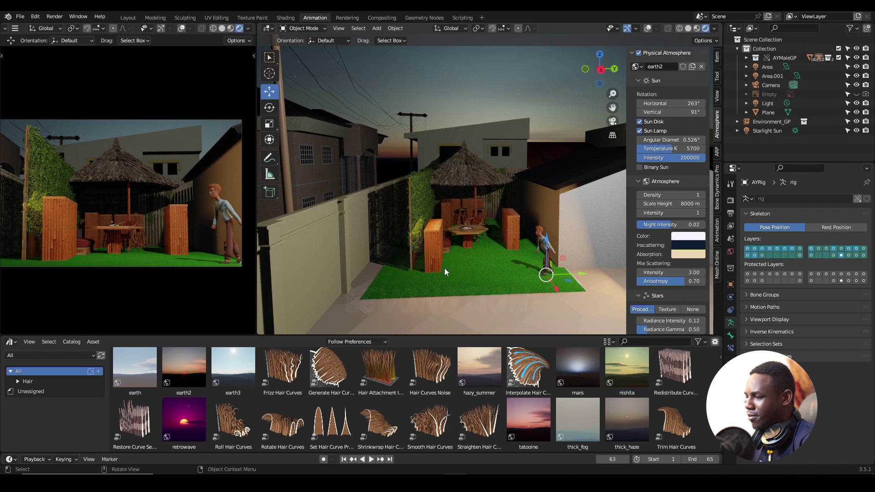
{"action": "middle_click_drag", "start_coordinate": [447, 247], "coordinate": [458, 233]}
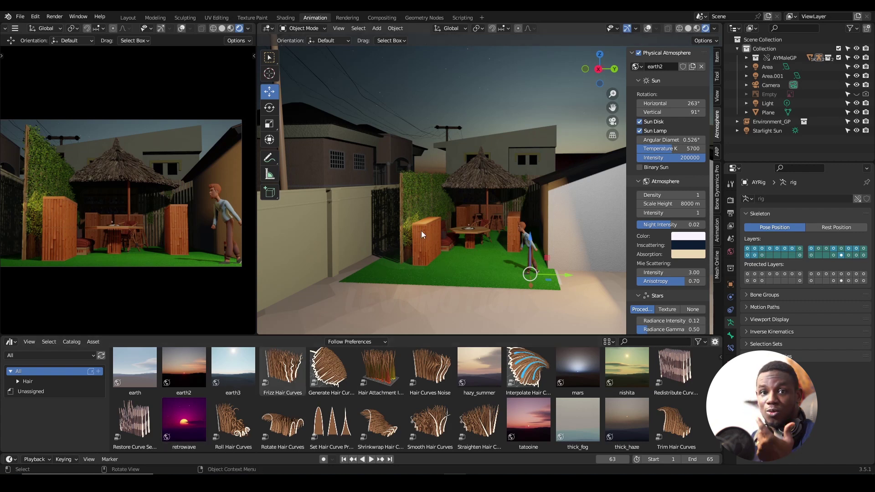
{"action": "middle_click_drag", "start_coordinate": [446, 217], "coordinate": [459, 217]}
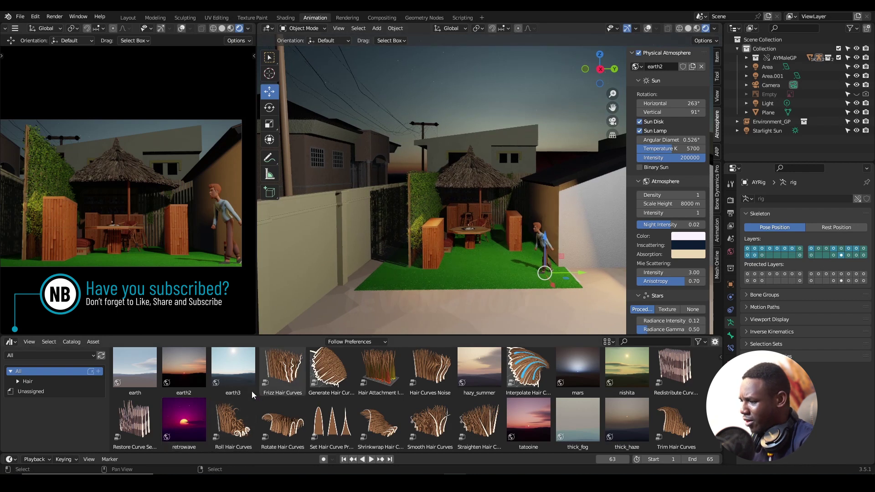
Step: Drop the 'retrowave' world asset into the scene to give it a purple night sky
{"action": "left_click", "coordinate": [187, 423]}
{"action": "left_click_drag", "start_coordinate": [185, 419], "coordinate": [452, 146]}
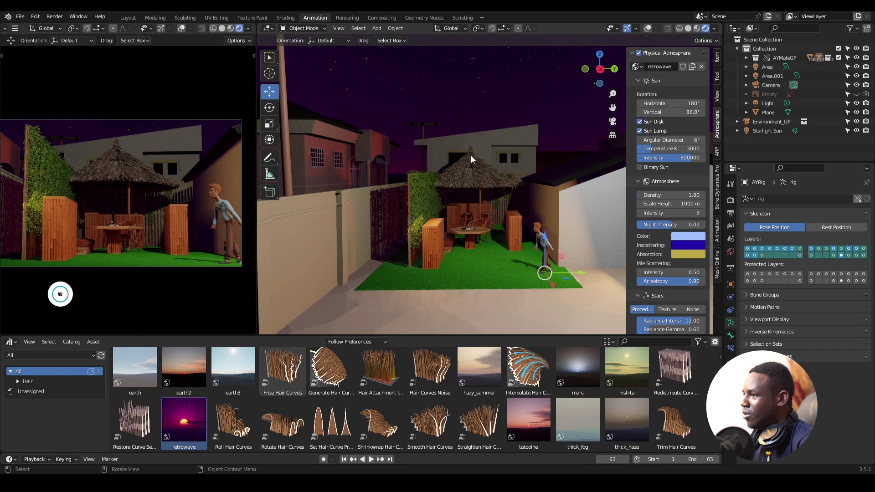
{"action": "mouse_move", "coordinate": [470, 155]}
{"action": "middle_mouse_down"}
{"action": "mouse_move", "coordinate": [496, 175]}
{"action": "mouse_move", "coordinate": [478, 170]}
{"action": "mouse_move", "coordinate": [522, 176]}
{"action": "mouse_move", "coordinate": [493, 160]}
{"action": "mouse_move", "coordinate": [454, 165]}
{"action": "mouse_move", "coordinate": [490, 178]}
{"action": "mouse_move", "coordinate": [476, 176]}
{"action": "middle_mouse_up"}
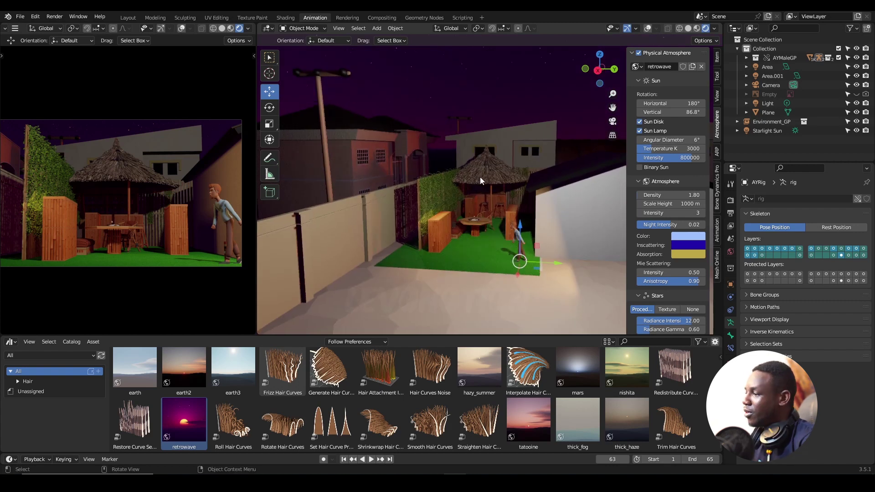
{"action": "mouse_move", "coordinate": [479, 177]}
{"action": "middle_mouse_down", "text": "ctrl"}
{"action": "mouse_move", "coordinate": [496, 232]}
{"action": "mouse_move", "coordinate": [468, 191]}
{"action": "mouse_move", "coordinate": [508, 227]}
{"action": "middle_mouse_up", "text": "ctrl"}
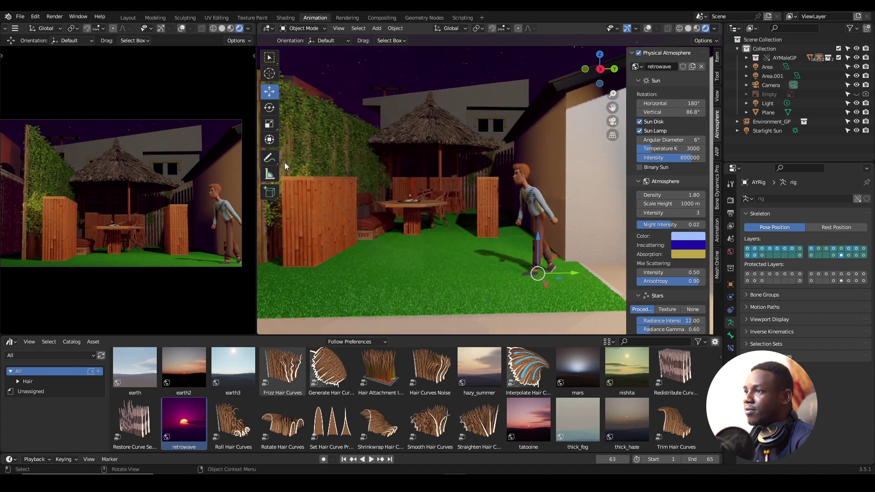
Step: Show both viewports in solid shading and play the walk cycle, stopping at frame 41
{"action": "left_click", "coordinate": [222, 28]}
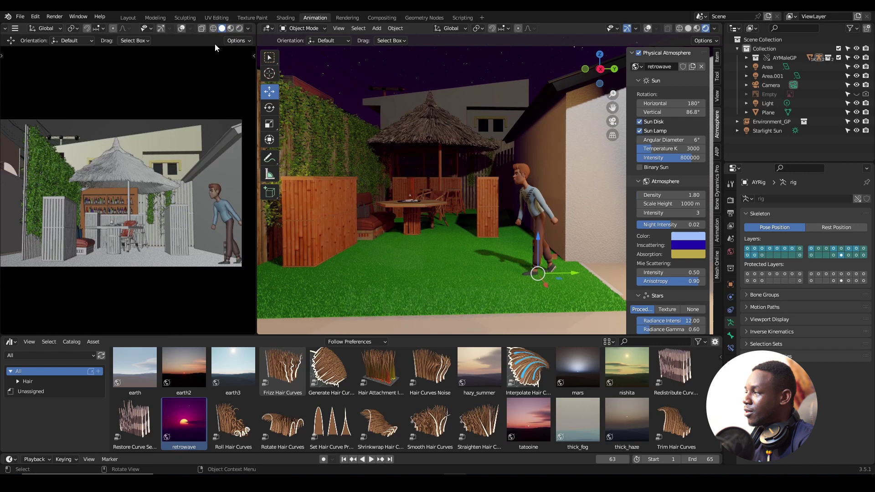
{"action": "left_click", "coordinate": [688, 29]}
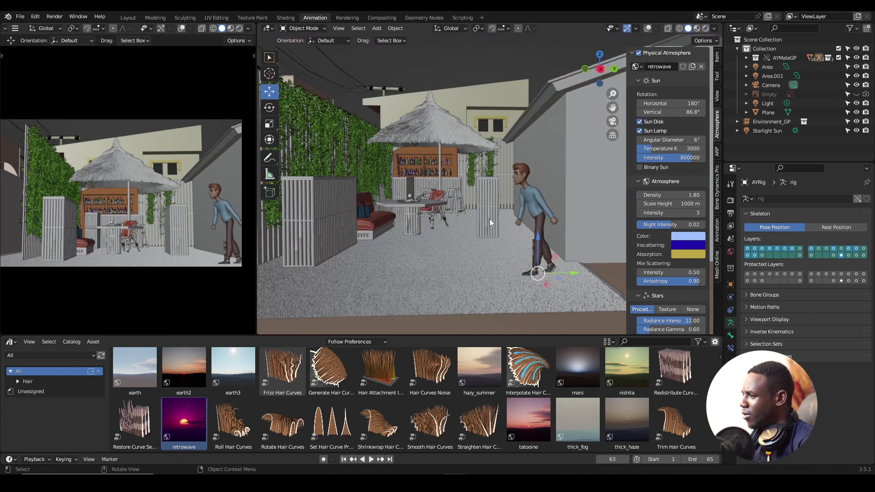
{"action": "key", "text": "space"}
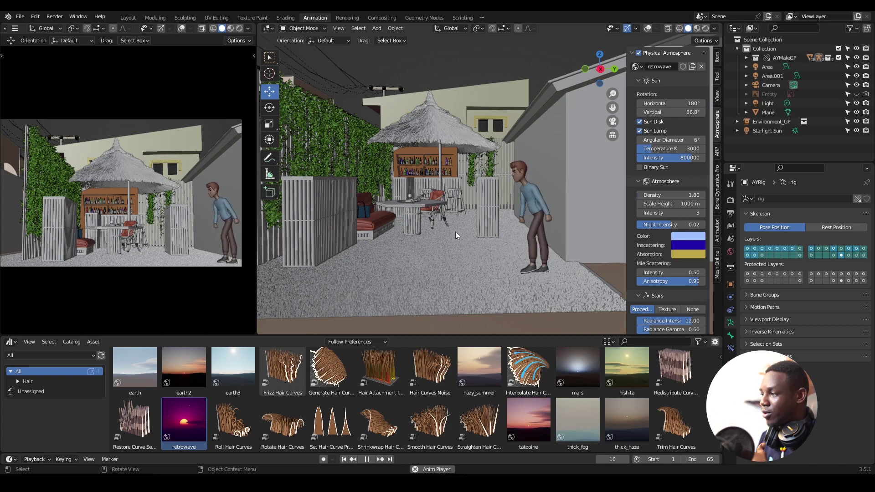
{"action": "key", "text": "space"}
Step: Enable viewport overlays to reveal the rig bones and grid
{"action": "mouse_move", "coordinate": [522, 212]}
{"action": "middle_mouse_down"}
{"action": "mouse_move", "coordinate": [518, 205]}
{"action": "mouse_move", "coordinate": [548, 182]}
{"action": "mouse_move", "coordinate": [503, 161]}
{"action": "mouse_move", "coordinate": [510, 186]}
{"action": "middle_mouse_up"}
{"action": "left_click", "coordinate": [647, 29]}
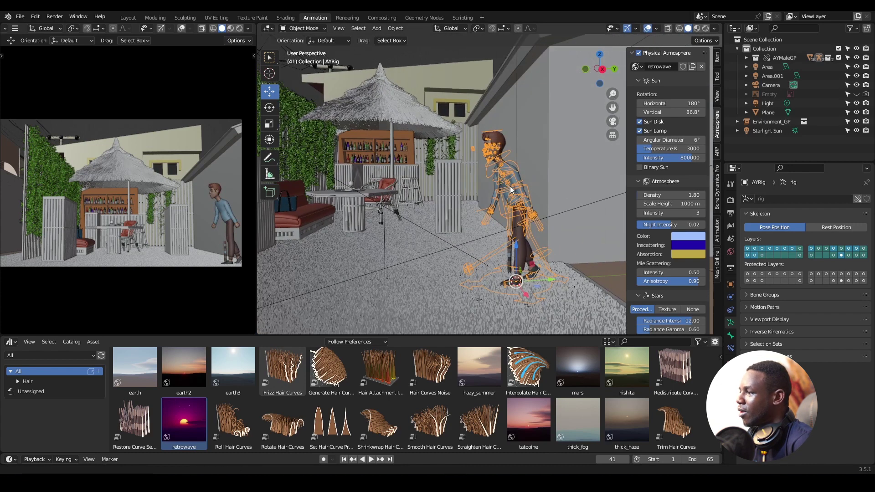
Step: Put the rig into Pose Mode, focus on the feet and ready the Move tool on the root bone
{"action": "left_click", "coordinate": [317, 29]}
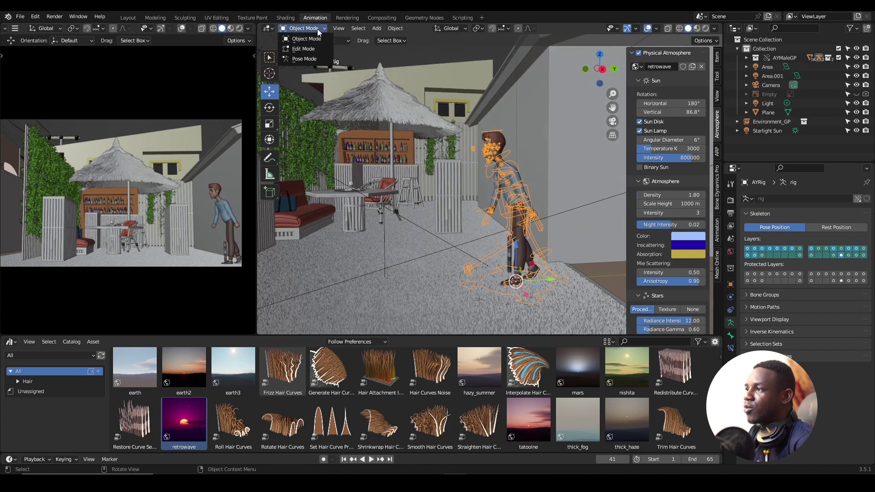
{"action": "left_click", "coordinate": [304, 58]}
{"action": "scroll", "coordinate": [487, 215], "scroll_direction": "up", "scroll_amount": 2}
{"action": "scroll", "coordinate": [479, 240], "scroll_direction": "up", "scroll_amount": 3}
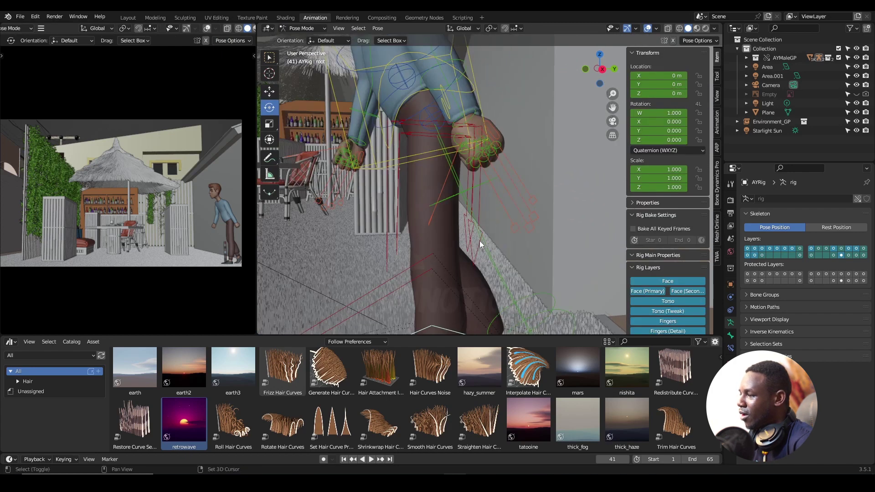
{"action": "scroll", "coordinate": [492, 219], "scroll_direction": "up", "scroll_amount": 3}
{"action": "scroll", "coordinate": [505, 203], "scroll_direction": "up", "scroll_amount": 2}
{"action": "scroll", "coordinate": [502, 205], "scroll_direction": "down", "scroll_amount": 4}
{"action": "scroll", "coordinate": [496, 213], "scroll_direction": "up", "scroll_amount": 2}
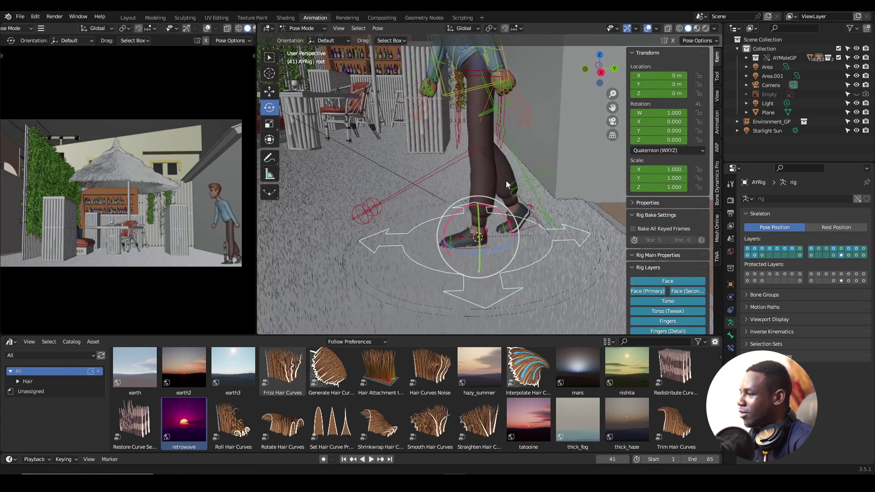
{"action": "scroll", "coordinate": [506, 181], "scroll_direction": "up", "scroll_amount": 2}
{"action": "scroll", "coordinate": [493, 198], "scroll_direction": "up", "scroll_amount": 1}
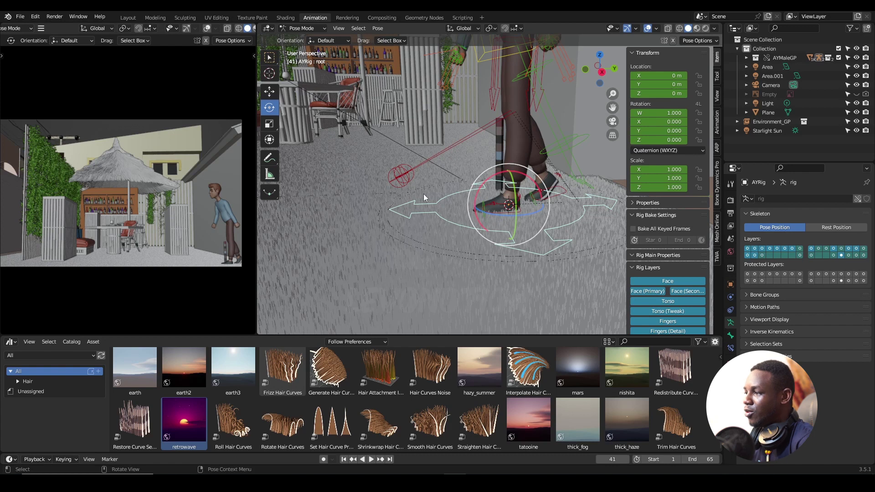
{"action": "middle_click_drag", "start_coordinate": [455, 212], "coordinate": [498, 207]}
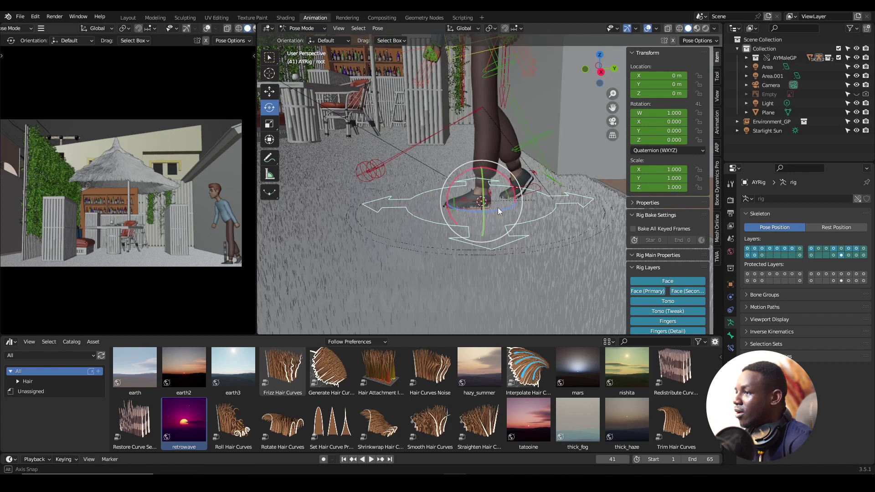
{"action": "left_click", "coordinate": [273, 97]}
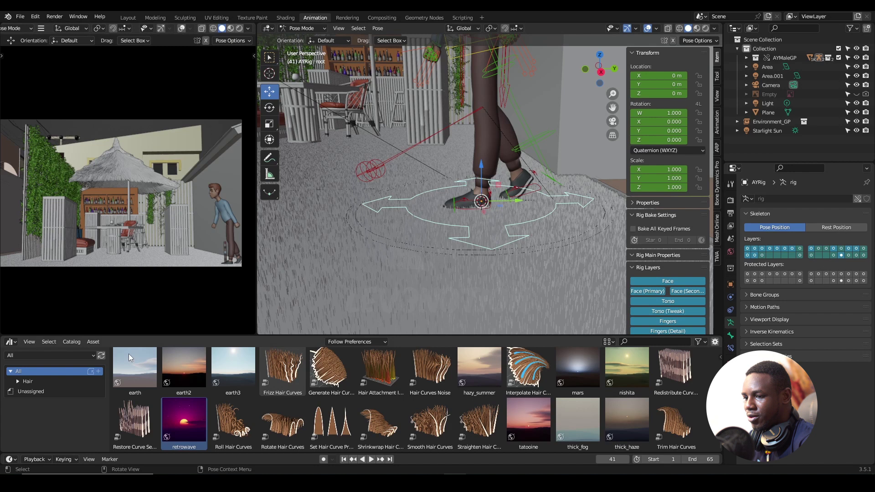
Step: Turn the lower area into a Graph Editor with the root's Y Location curve active
{"action": "left_click", "coordinate": [10, 342]}
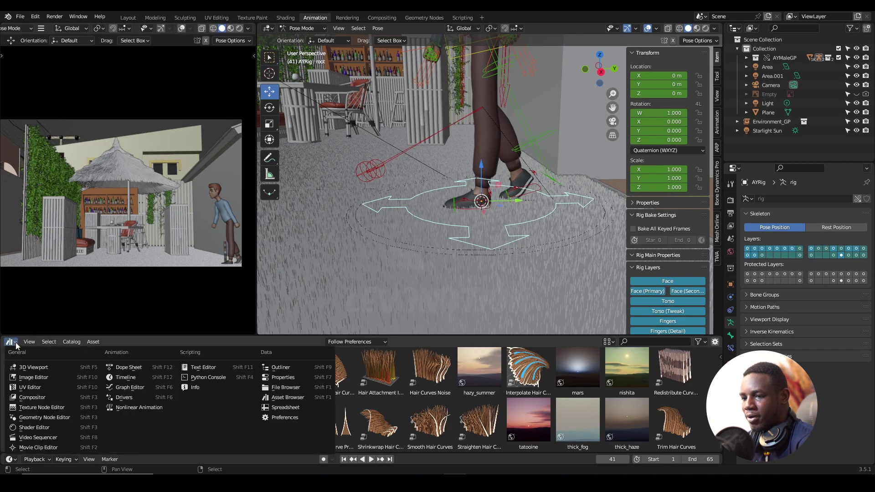
{"action": "left_click", "coordinate": [125, 387]}
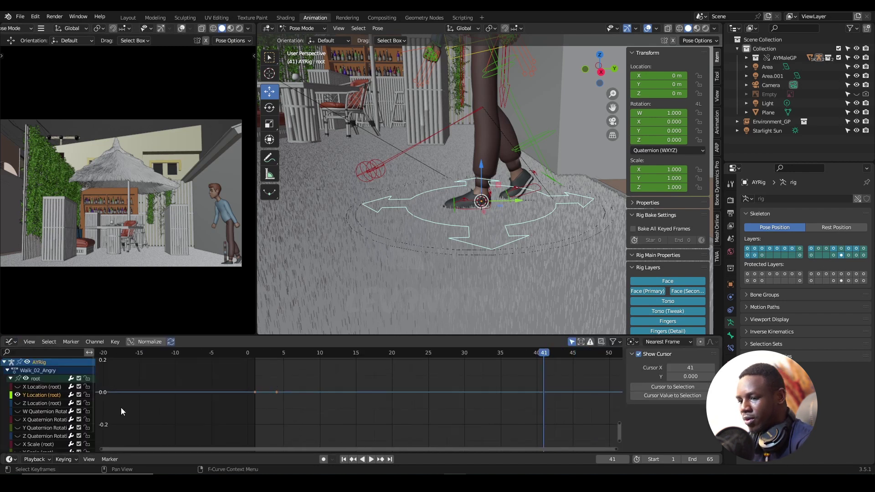
{"action": "left_click", "coordinate": [42, 397]}
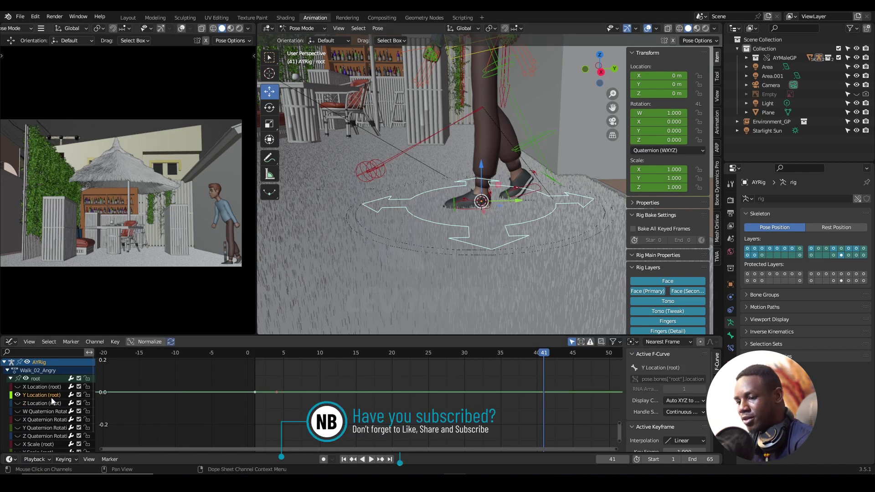
Step: Isolate the Y Location curve alone and frame its keyframes in view
{"action": "key", "text": "alt+h"}
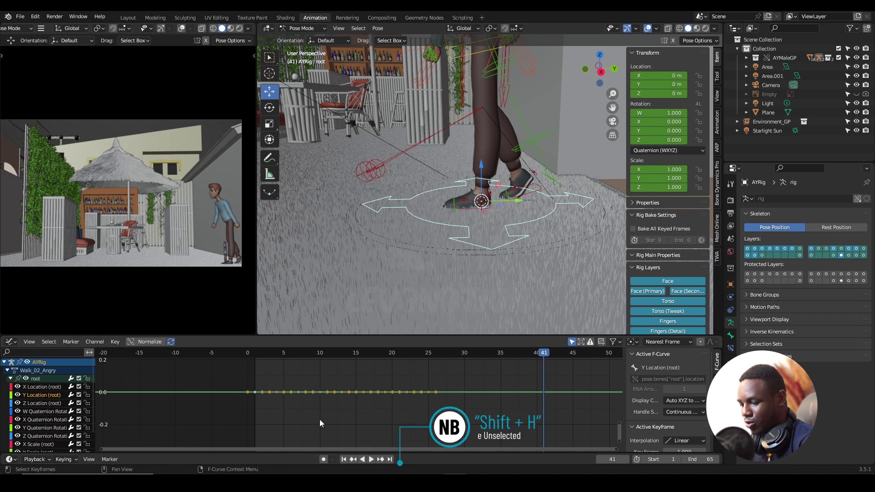
{"action": "key", "text": "shift+h"}
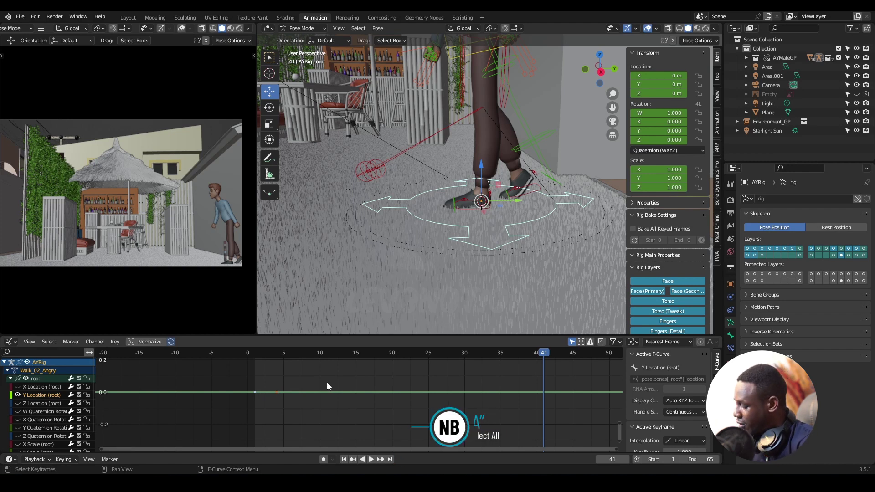
{"action": "key", "text": "KP_Decimal"}
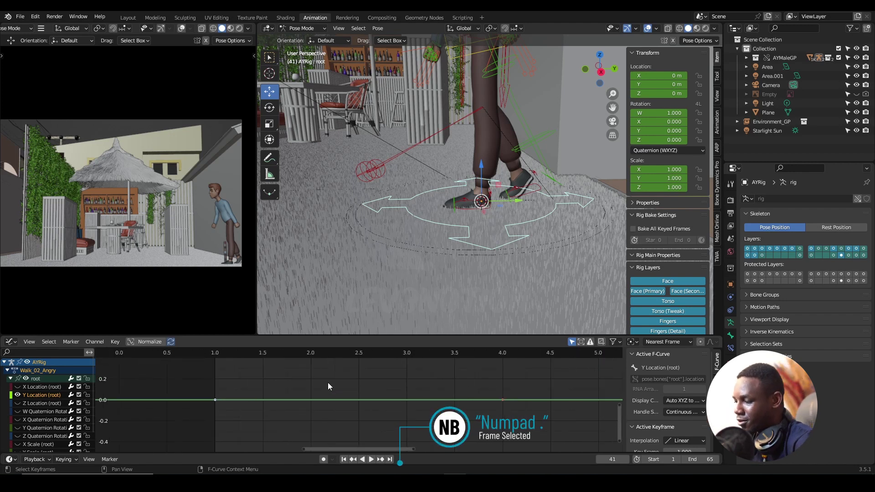
{"action": "scroll", "coordinate": [342, 386], "scroll_direction": "down", "scroll_amount": 2}
{"action": "scroll", "coordinate": [362, 405], "scroll_direction": "down", "scroll_amount": 2}
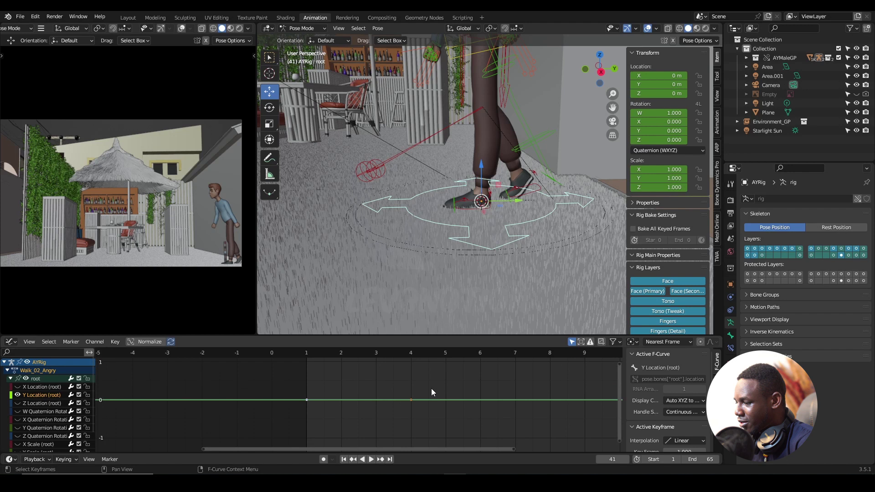
{"action": "scroll", "coordinate": [316, 370], "scroll_direction": "down", "scroll_amount": 3}
Step: Jump to frame 1 and scrub through the opening frames 1–4 of the walk
{"action": "left_click", "coordinate": [295, 353]}
{"action": "key", "text": "space"}
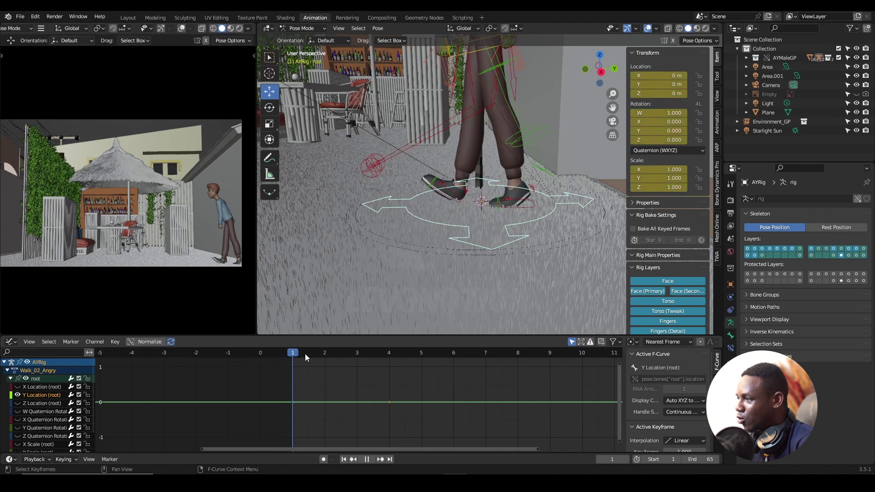
{"action": "mouse_move", "coordinate": [359, 358]}
{"action": "left_mouse_down"}
{"action": "mouse_move", "coordinate": [299, 368]}
{"action": "mouse_move", "coordinate": [356, 363]}
{"action": "left_mouse_up"}
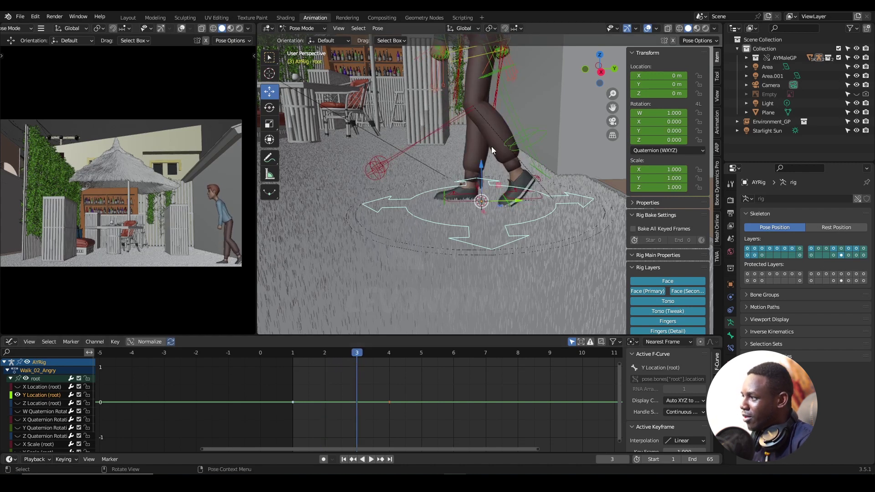
Step: Inspect the right foot control, reselect the root and deselect its curve in the graph
{"action": "left_click", "coordinate": [471, 194]}
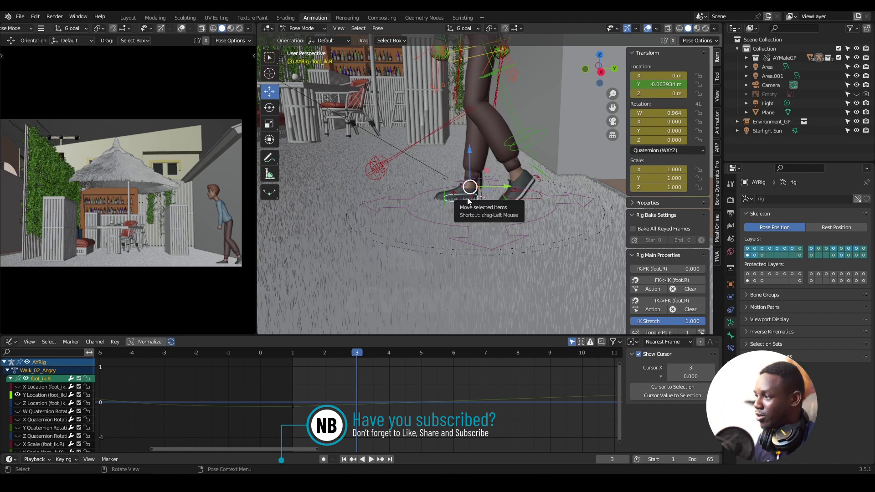
{"action": "left_click", "coordinate": [428, 193]}
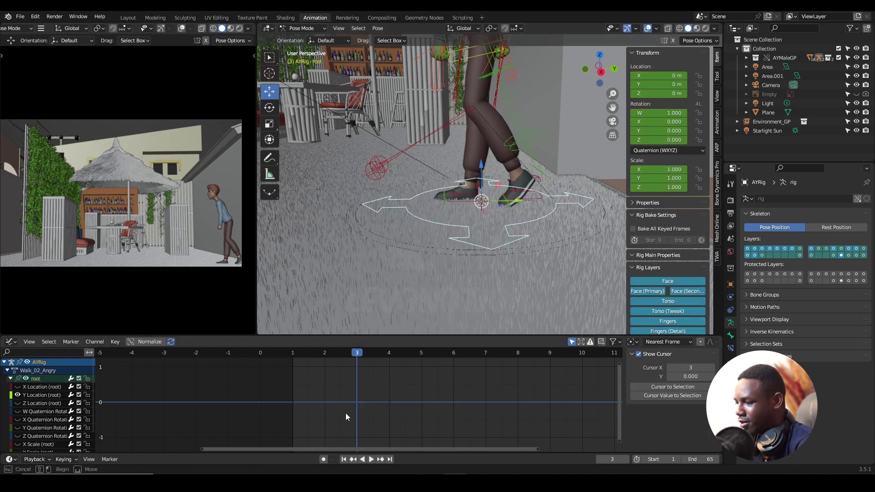
{"action": "left_click_drag", "start_coordinate": [370, 389], "coordinate": [280, 420]}
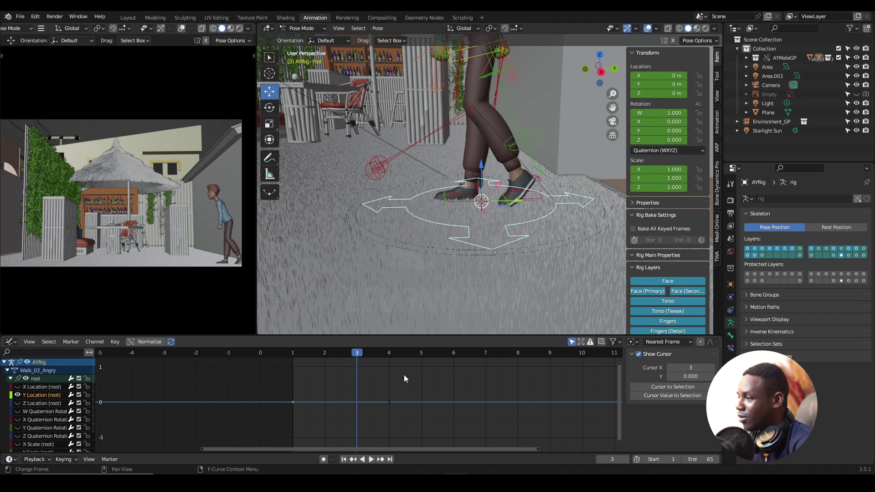
Step: Make the root's Y Location keys use linear interpolation
{"action": "right_click", "coordinate": [365, 393]}
{"action": "mouse_move", "coordinate": [333, 390]}
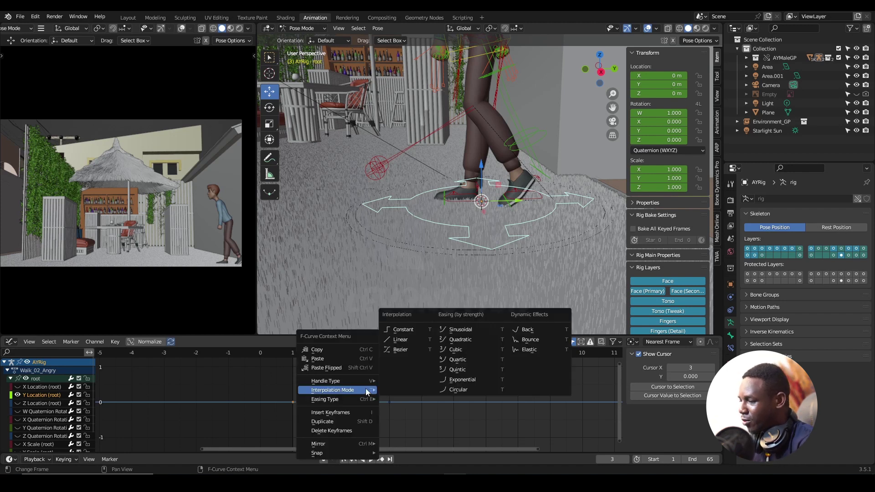
{"action": "left_click", "coordinate": [408, 339]}
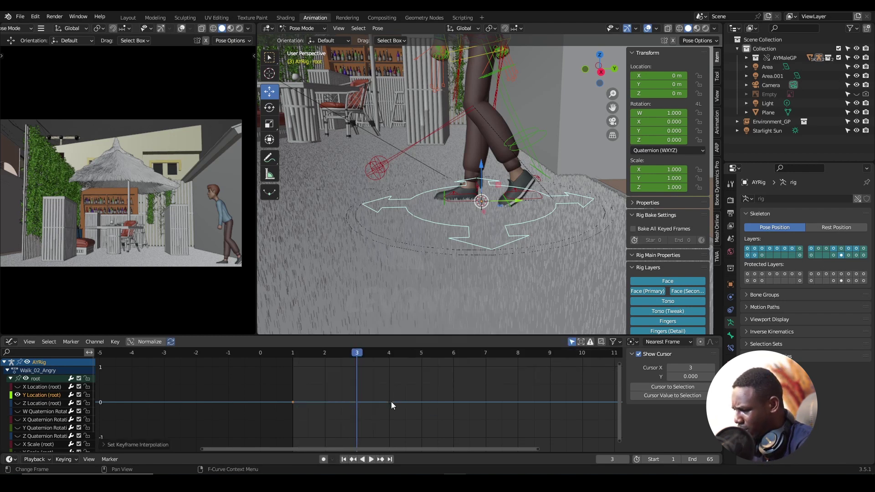
{"action": "left_click", "coordinate": [391, 401]}
{"action": "scroll", "coordinate": [396, 401], "scroll_direction": "up", "scroll_amount": 2}
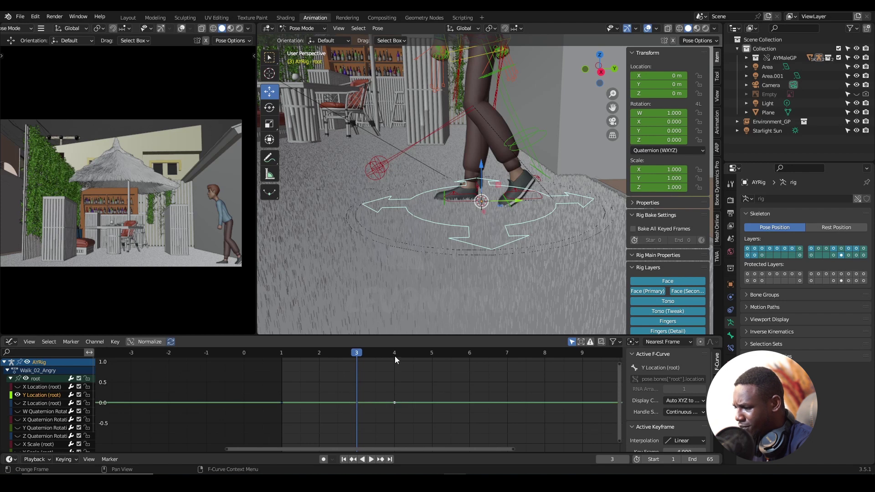
{"action": "left_click", "coordinate": [363, 390]}
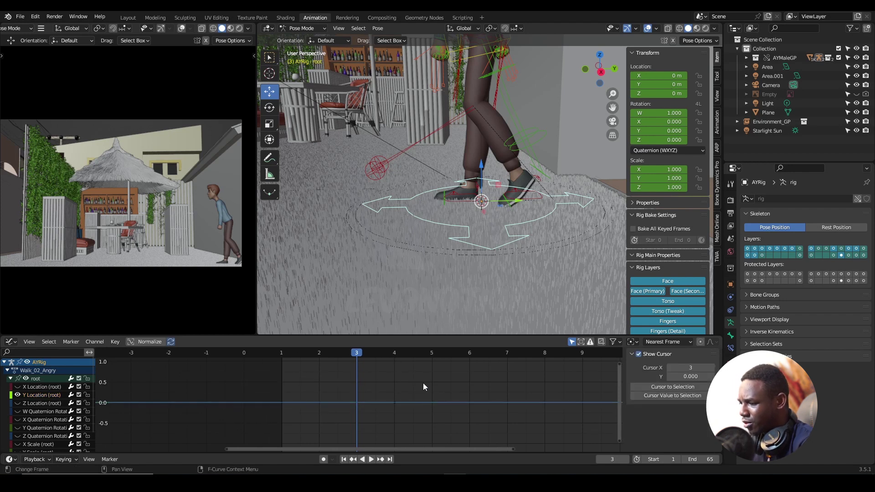
Step: Give the Y Location curve linear extrapolation beyond its keyframes and select it whole
{"action": "left_click", "coordinate": [395, 404]}
{"action": "left_click", "coordinate": [96, 341]}
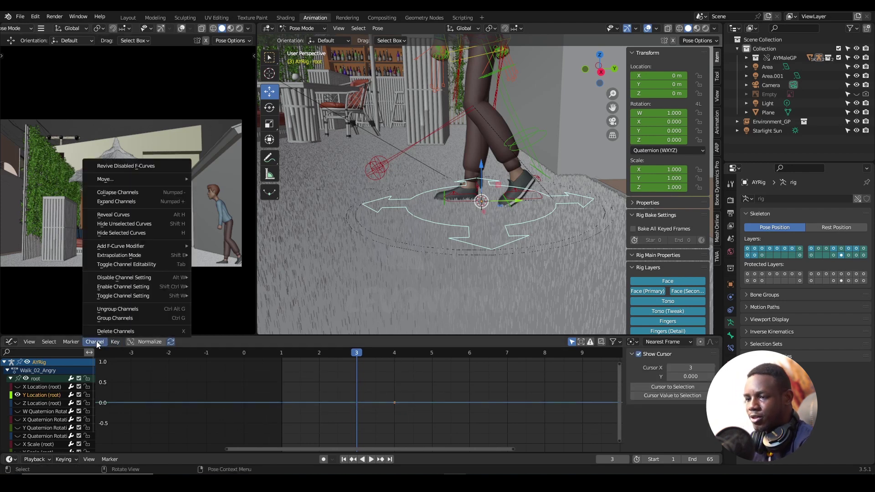
{"action": "mouse_move", "coordinate": [124, 255]}
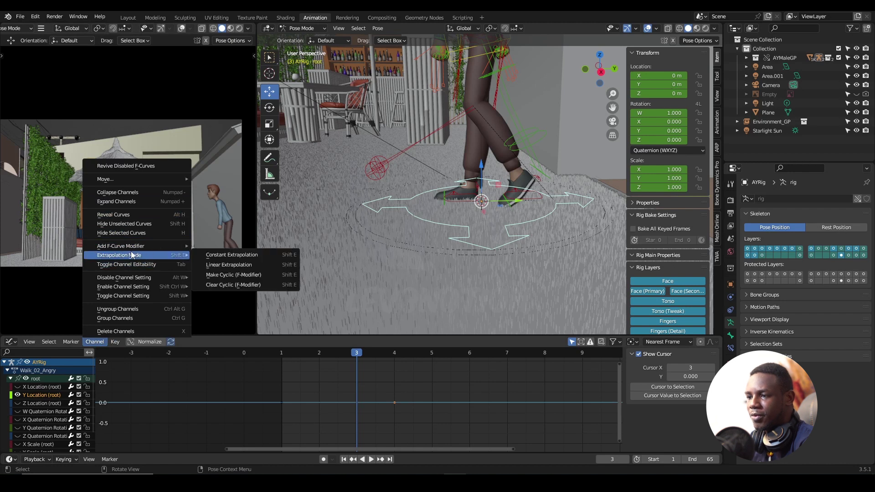
{"action": "left_click", "coordinate": [234, 266]}
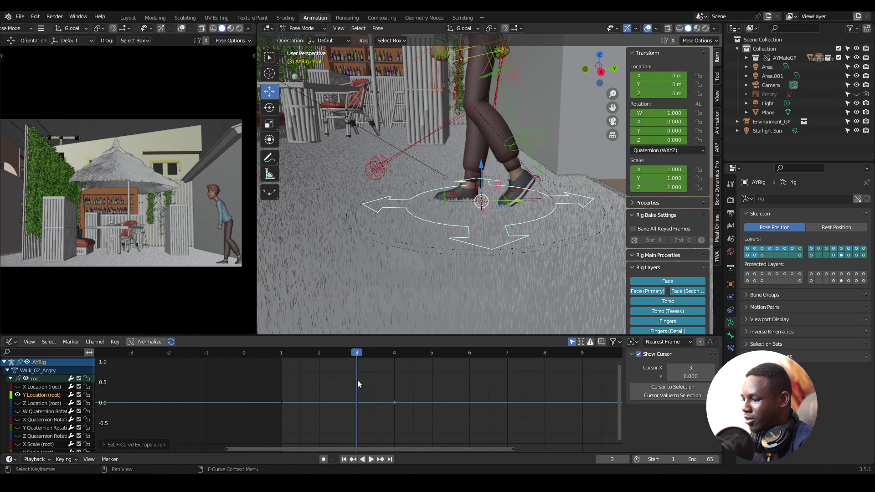
{"action": "left_click_drag", "start_coordinate": [364, 383], "coordinate": [352, 413]}
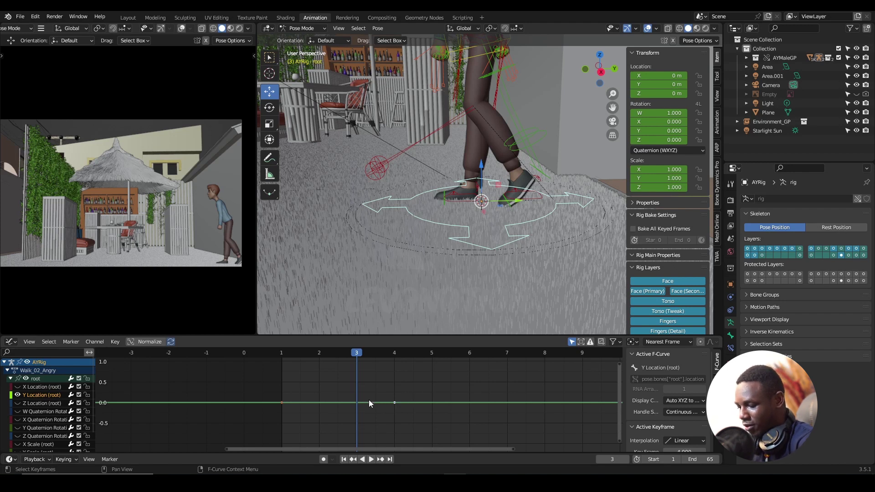
Step: Start dragging the root's Y Location curve upward to about 0.21
{"action": "key", "text": "g"}
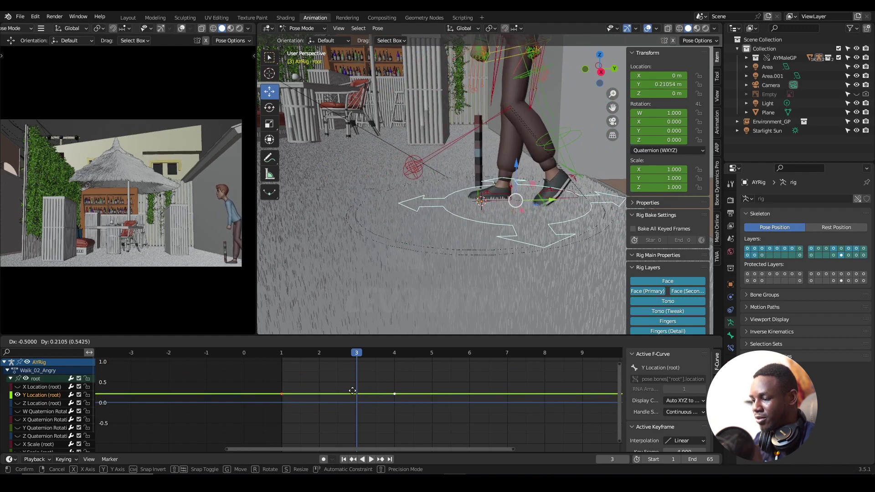
Step: Cancel several trial vertical moves of the Y Location curve
{"action": "left_click", "coordinate": [360, 393]}
{"action": "key", "text": "ctrl+z"}
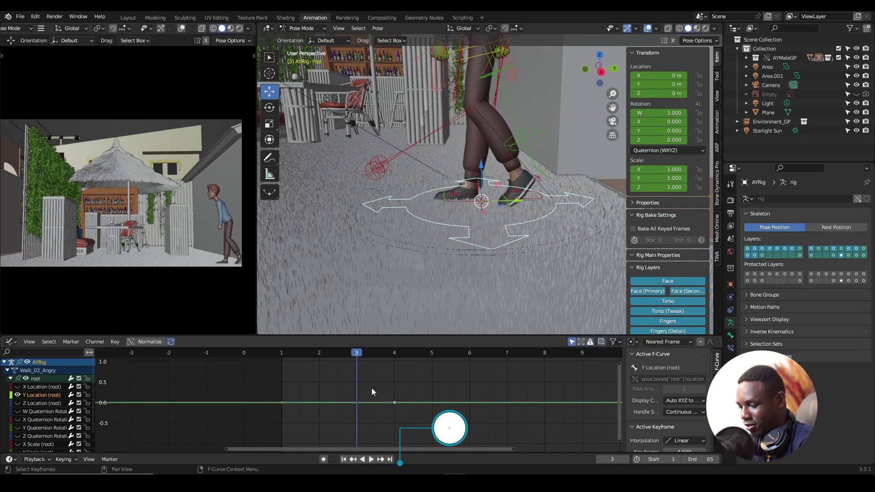
{"action": "key", "text": "g"}
{"action": "key", "text": "y"}
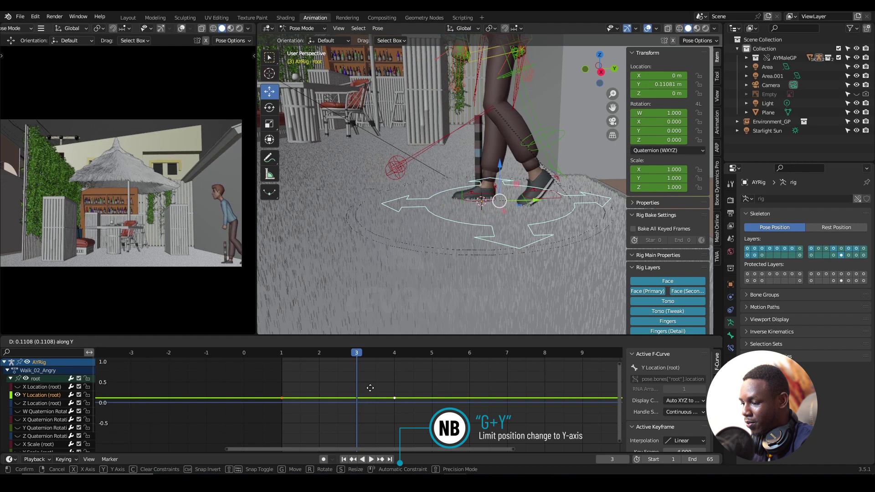
{"action": "right_click", "coordinate": [372, 383]}
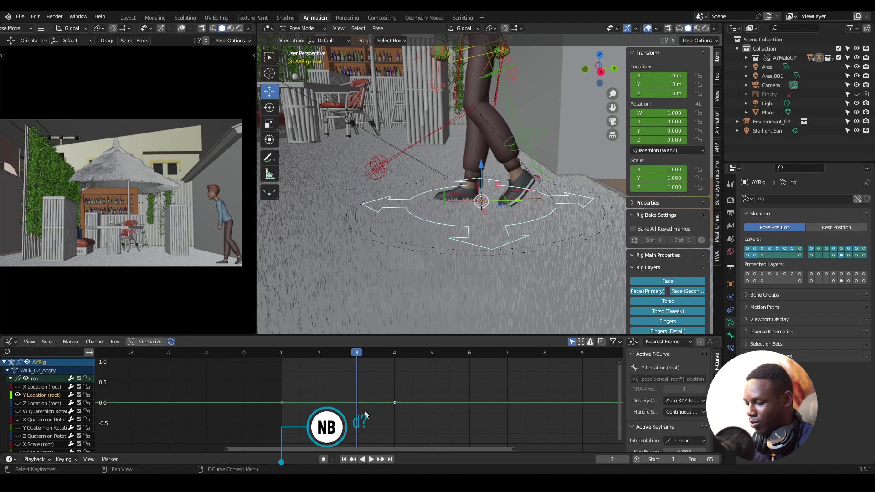
{"action": "key", "text": "g"}
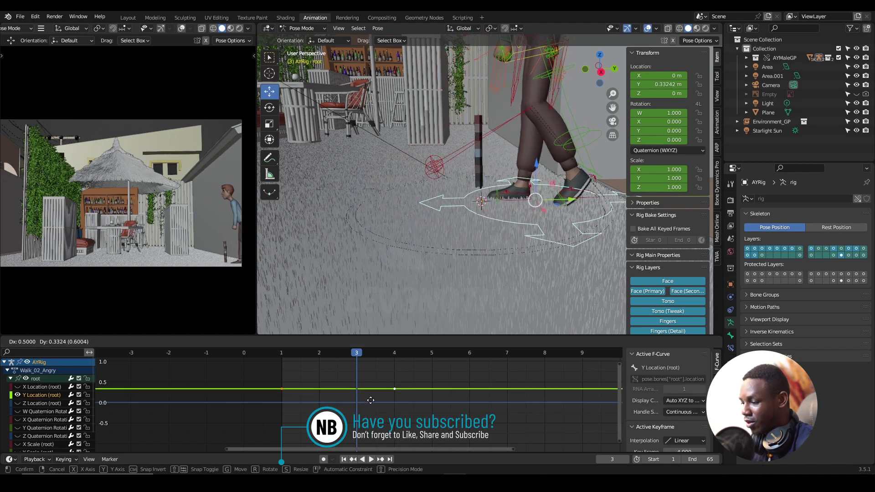
{"action": "right_click", "coordinate": [370, 400]}
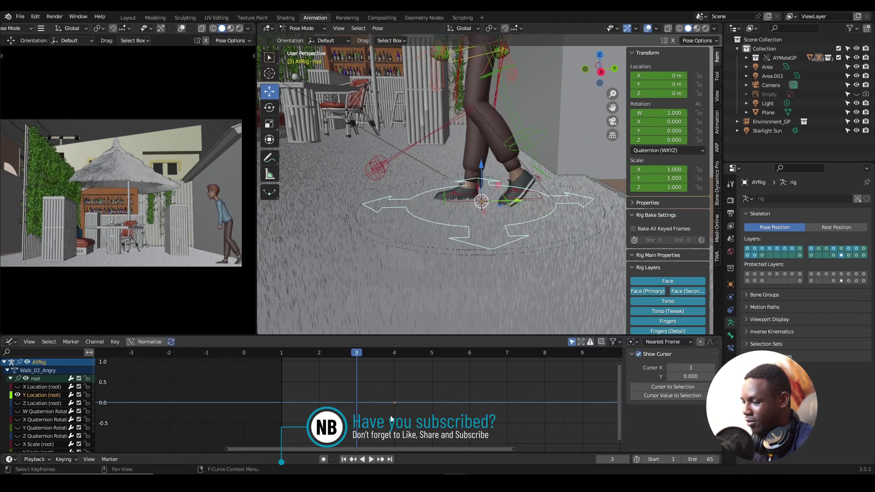
{"action": "key", "text": "g"}
{"action": "right_click", "coordinate": [375, 393]}
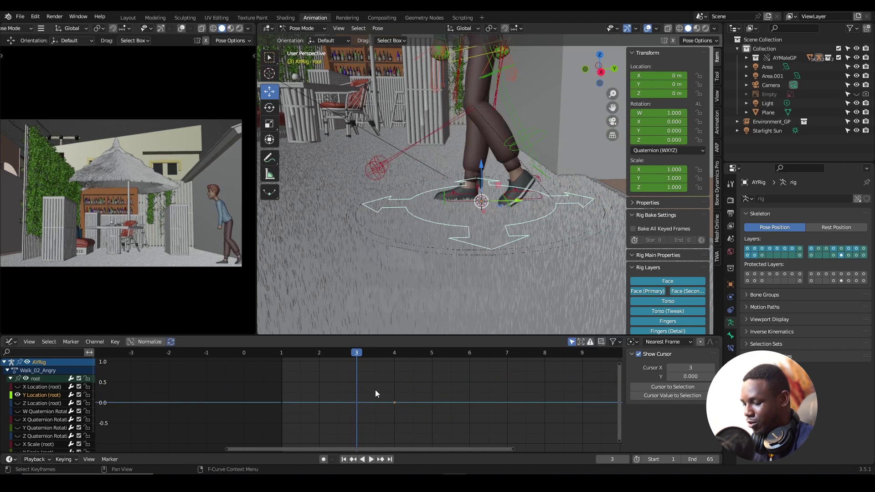
Step: Raise the frame-4 Y Location key vertically so the curve rises across each cycle
{"action": "key", "text": "g"}
{"action": "key", "text": "y"}
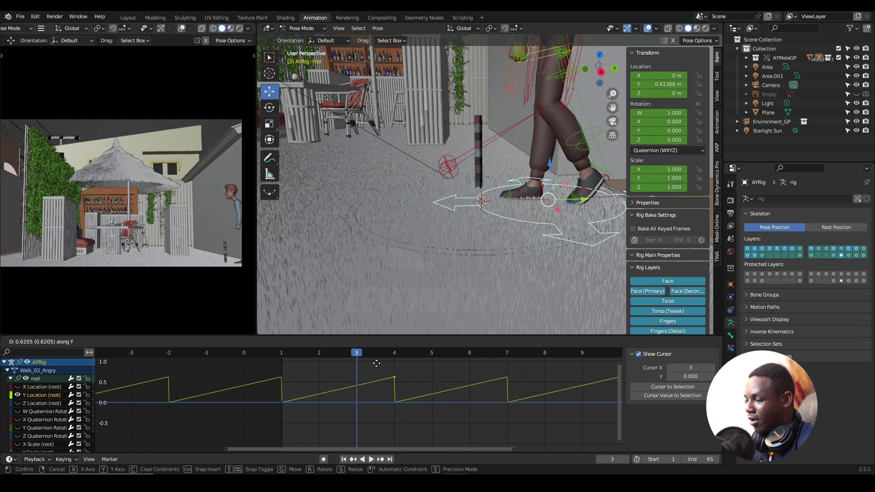
{"action": "left_click", "coordinate": [416, 394]}
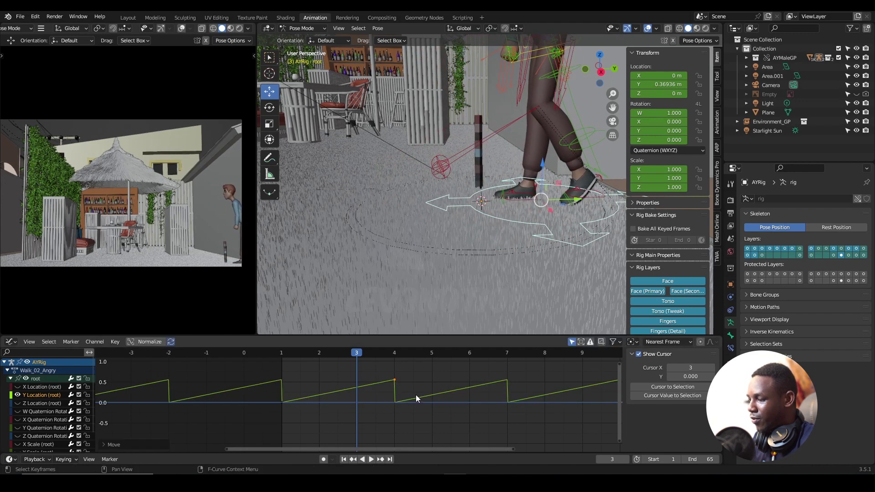
{"action": "scroll", "coordinate": [285, 402], "scroll_direction": "down", "scroll_amount": 2}
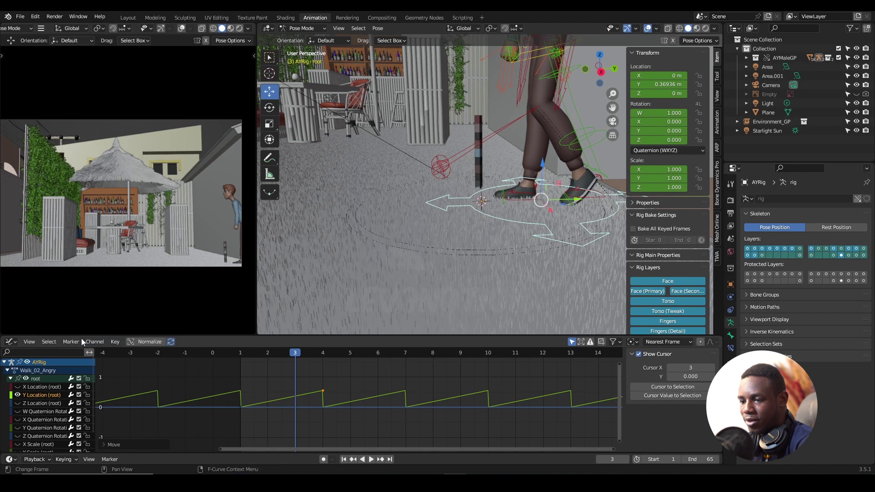
Step: Clear the cyclic F-modifier so Y Location becomes one continuous rising line
{"action": "left_click", "coordinate": [94, 341]}
{"action": "mouse_move", "coordinate": [121, 255]}
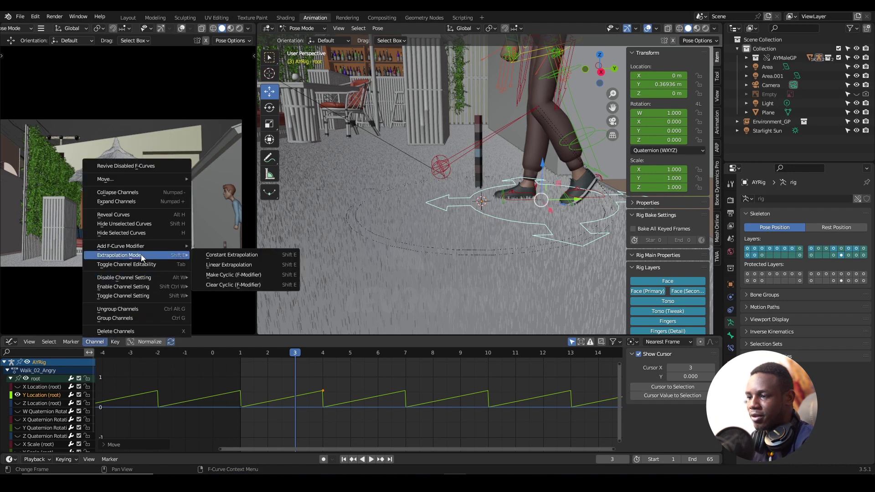
{"action": "left_click", "coordinate": [227, 285]}
{"action": "scroll", "coordinate": [419, 373], "scroll_direction": "down", "scroll_amount": 2}
{"action": "scroll", "coordinate": [379, 386], "scroll_direction": "down", "scroll_amount": 2}
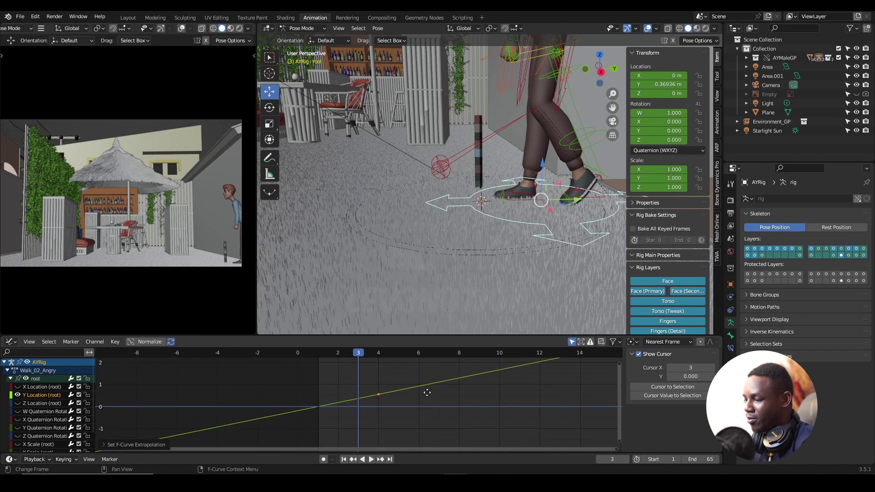
{"action": "scroll", "coordinate": [427, 398], "scroll_direction": "down", "scroll_amount": 1}
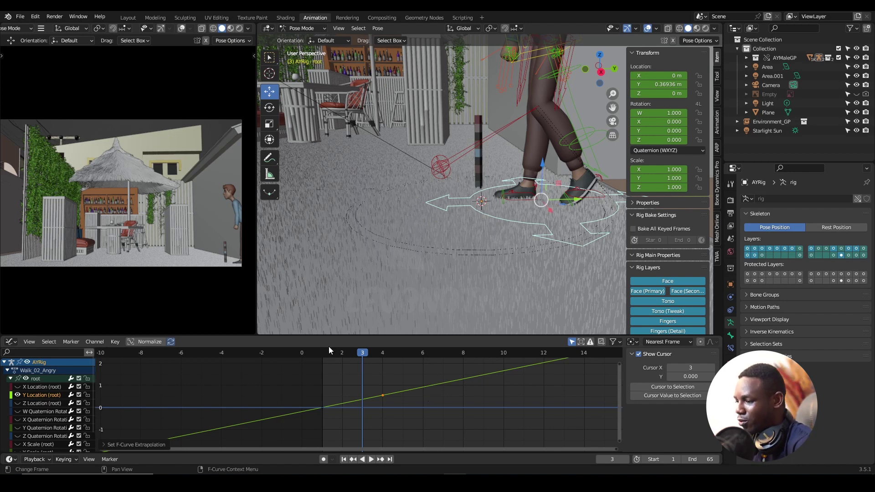
Step: Lower the root Y Location key near frame 4 so the curve slopes gently downward
{"action": "mouse_move", "coordinate": [327, 353]}
{"action": "left_mouse_down"}
{"action": "mouse_move", "coordinate": [399, 364]}
{"action": "mouse_move", "coordinate": [337, 366]}
{"action": "left_mouse_up"}
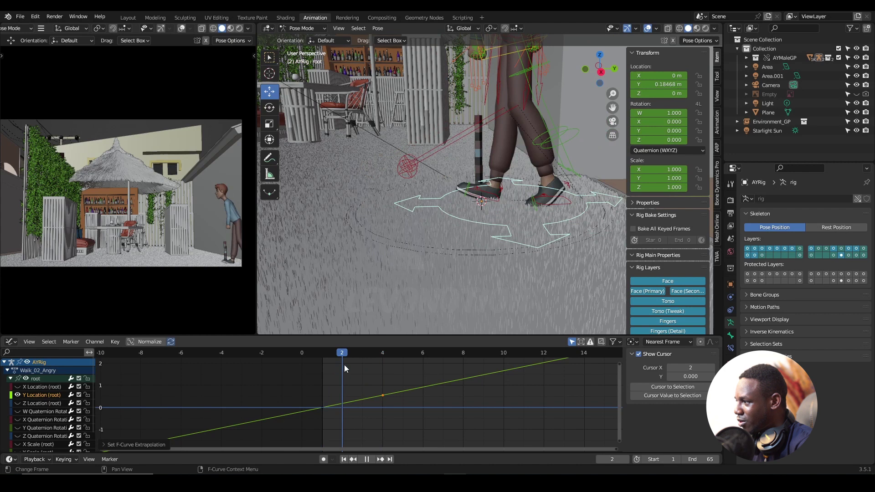
{"action": "key", "text": "space"}
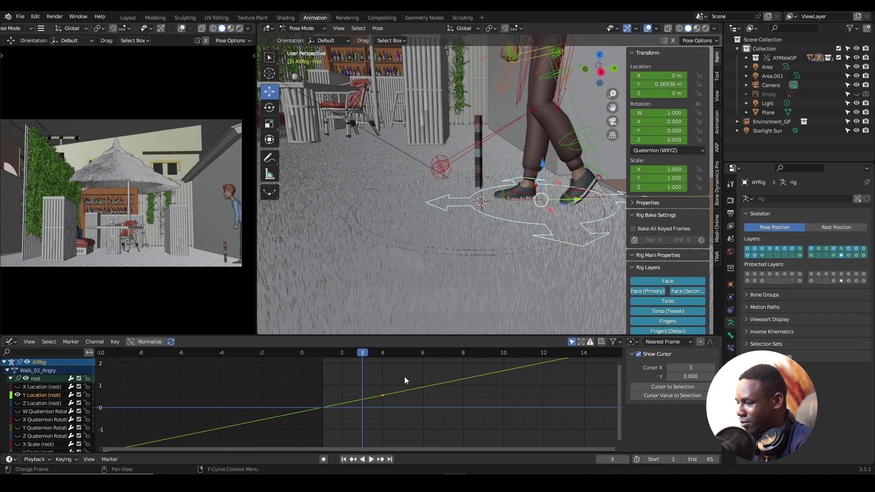
{"action": "left_click", "coordinate": [404, 377]}
{"action": "left_click", "coordinate": [391, 399]}
{"action": "key", "text": "g"}
{"action": "key", "text": "y"}
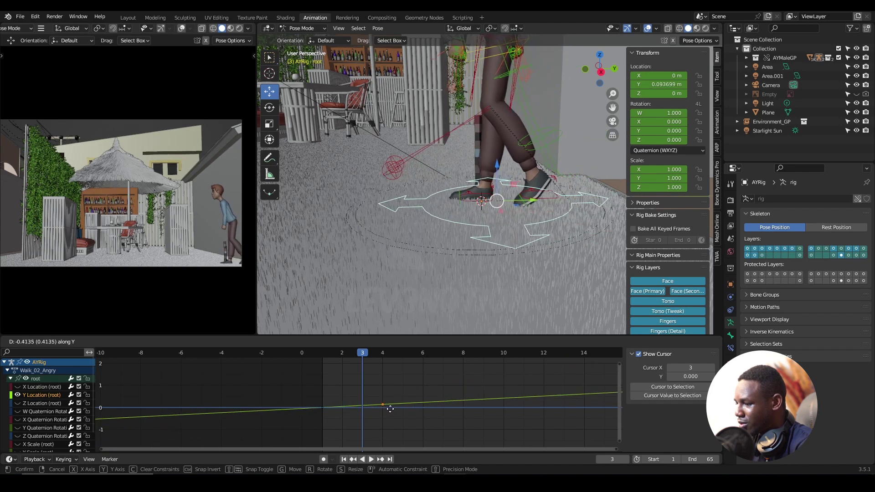
{"action": "left_click", "coordinate": [390, 409]}
Step: Replay from the start, nudge the key's value again, and recheck the foot sliding
{"action": "left_click", "coordinate": [324, 353]}
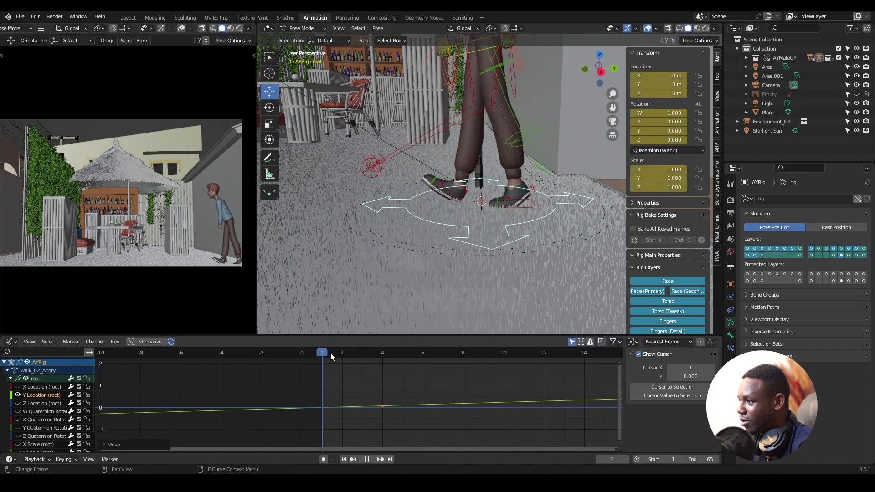
{"action": "key", "text": "space"}
{"action": "key", "text": "space"}
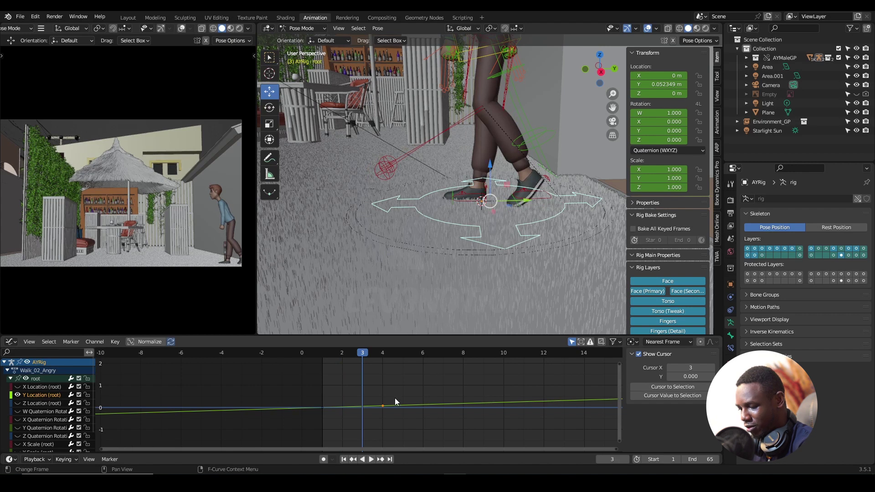
{"action": "key", "text": "g"}
{"action": "key", "text": "y"}
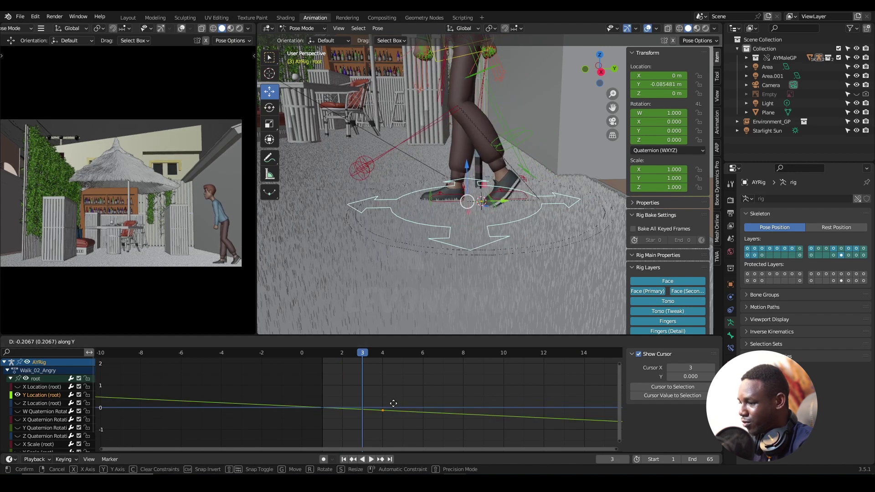
{"action": "left_click", "coordinate": [394, 404]}
{"action": "left_click", "coordinate": [324, 352]}
{"action": "key", "text": "space"}
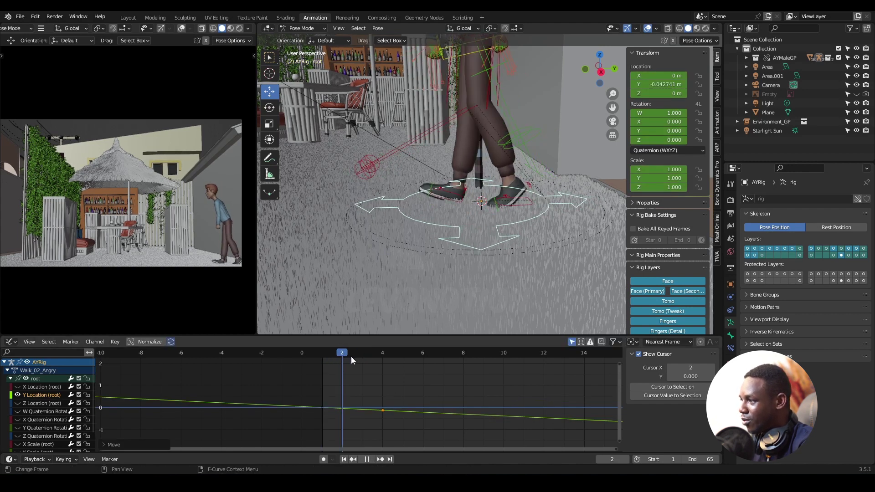
{"action": "key", "text": "space"}
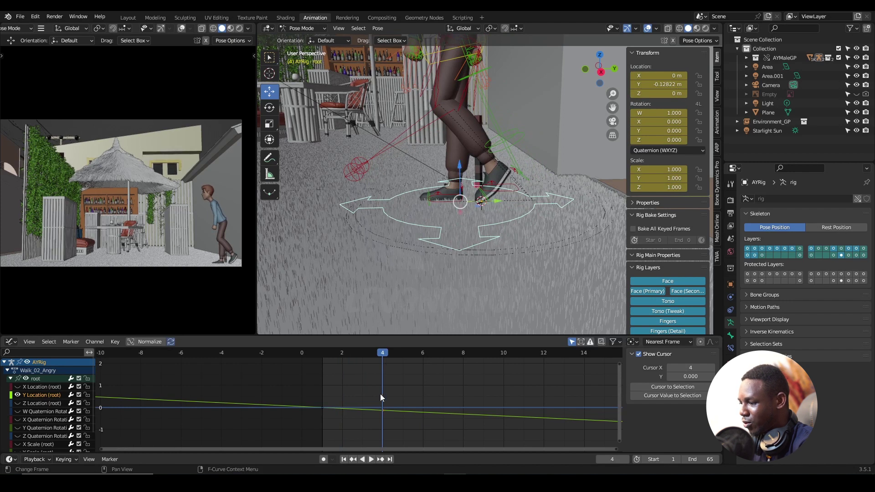
{"action": "scroll", "coordinate": [381, 396], "scroll_direction": "up", "scroll_amount": 2}
{"action": "scroll", "coordinate": [380, 403], "scroll_direction": "up", "scroll_amount": 1}
{"action": "scroll", "coordinate": [335, 388], "scroll_direction": "up", "scroll_amount": 1}
{"action": "scroll", "coordinate": [328, 390], "scroll_direction": "up", "scroll_amount": 1}
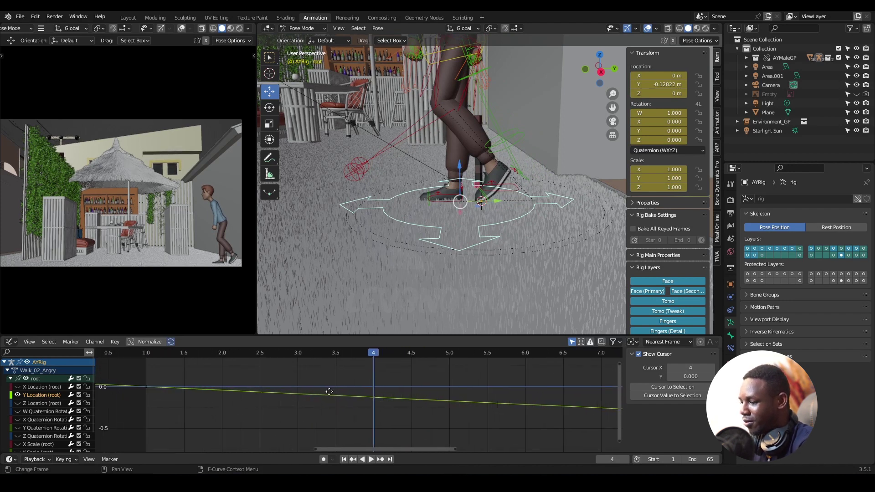
{"action": "scroll", "coordinate": [324, 397], "scroll_direction": "up", "scroll_amount": 1}
{"action": "scroll", "coordinate": [323, 396], "scroll_direction": "up", "scroll_amount": 1}
Step: Shift the root's travel key vertically and play the walk to judge the motion
{"action": "key", "text": "g"}
{"action": "key", "text": "y"}
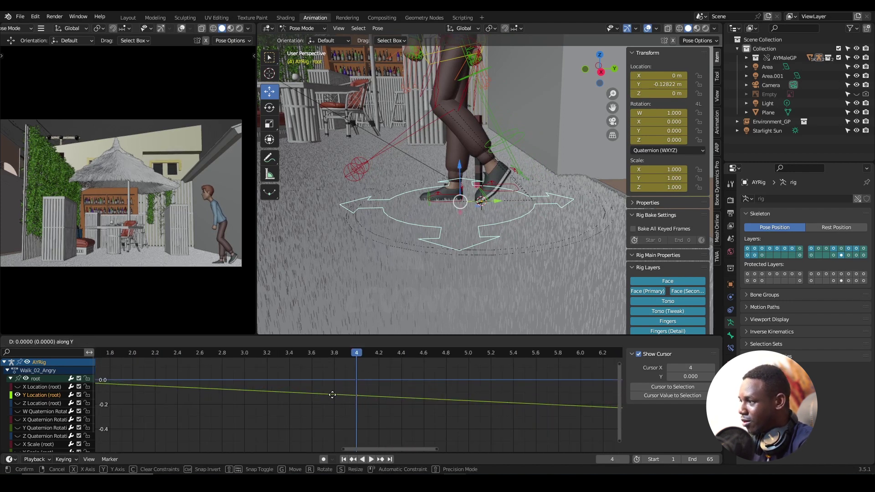
{"action": "left_click", "coordinate": [335, 391]}
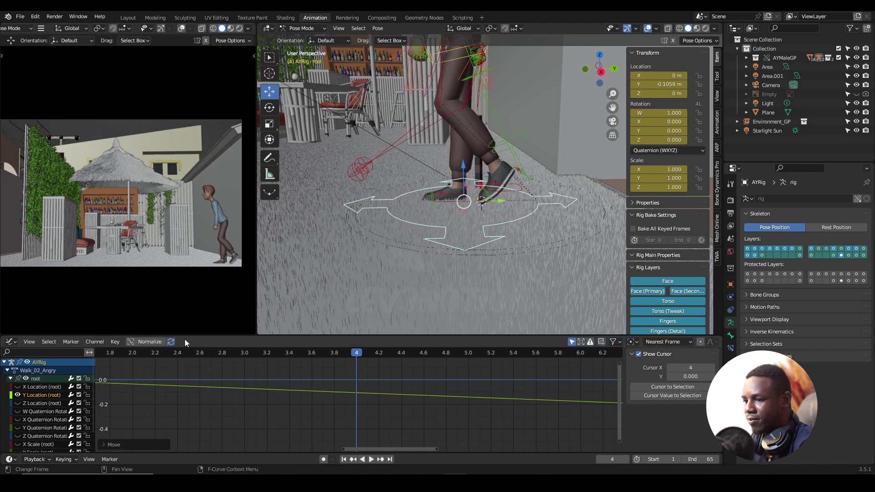
{"action": "key", "text": "ctrl+shift+space"}
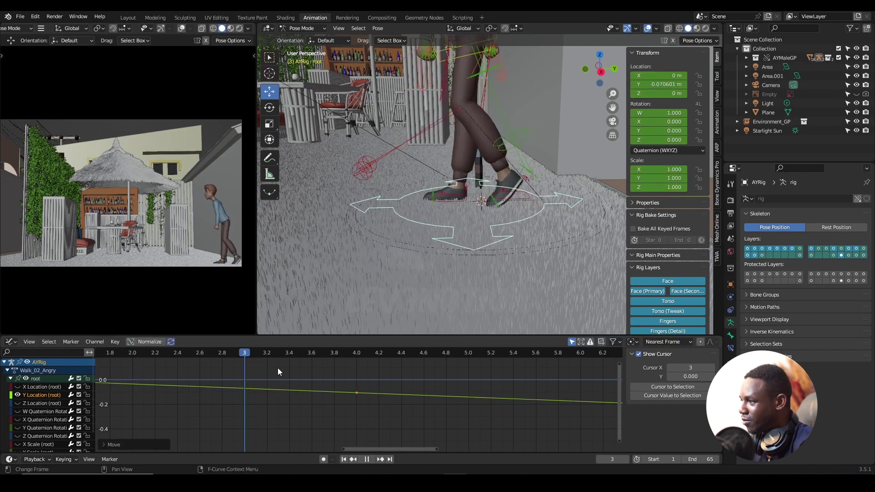
{"action": "key", "text": "Escape"}
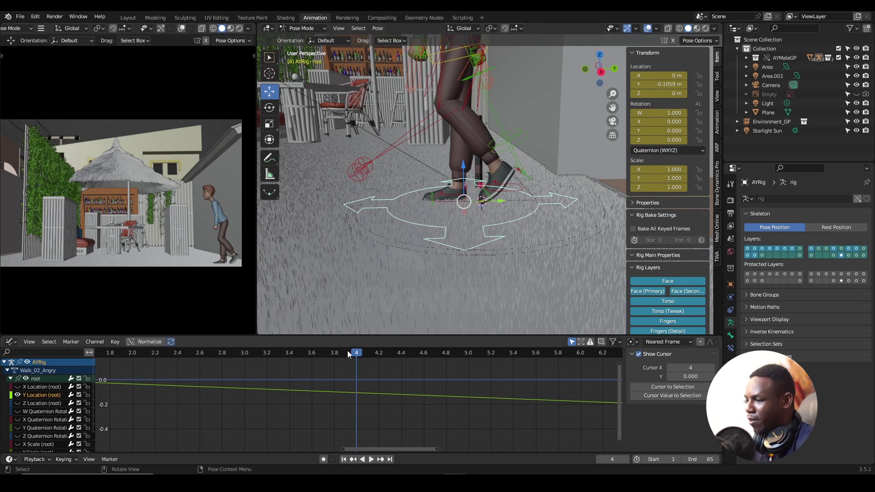
Step: Review the walk repeatedly from frame 3 to 4 to watch the planted foot
{"action": "left_click", "coordinate": [228, 355]}
{"action": "key", "text": "space"}
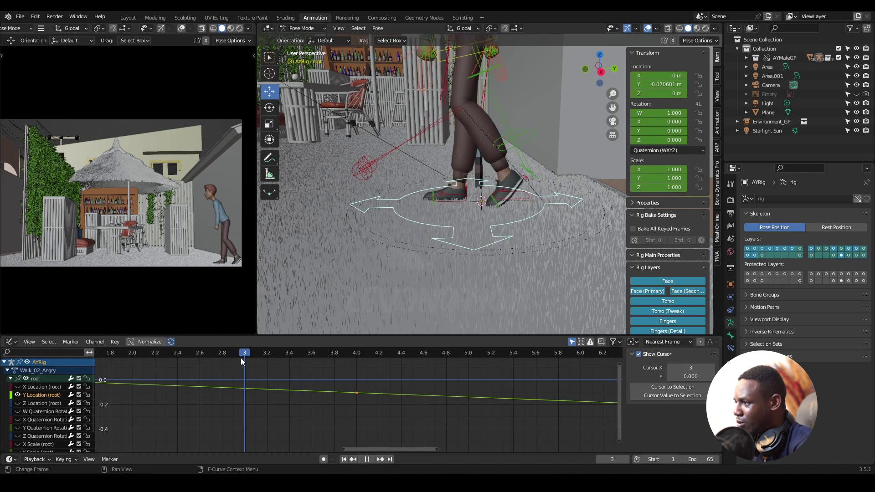
{"action": "key", "text": "space"}
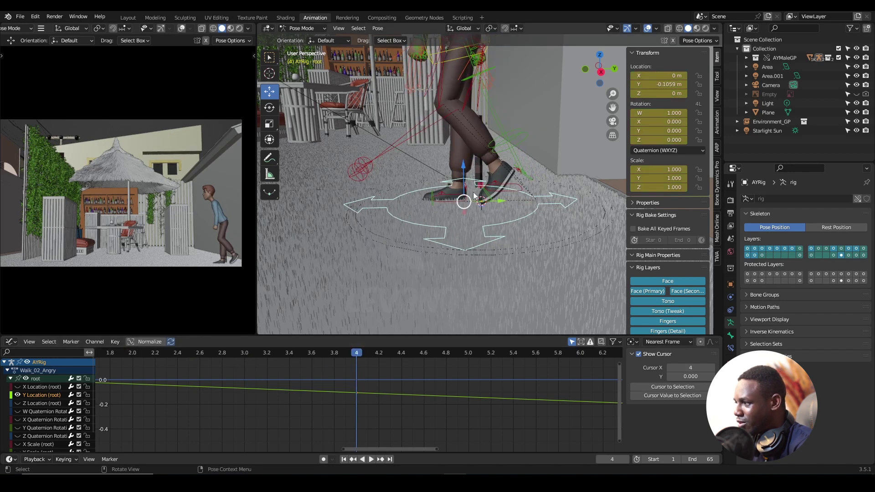
{"action": "key", "text": "space"}
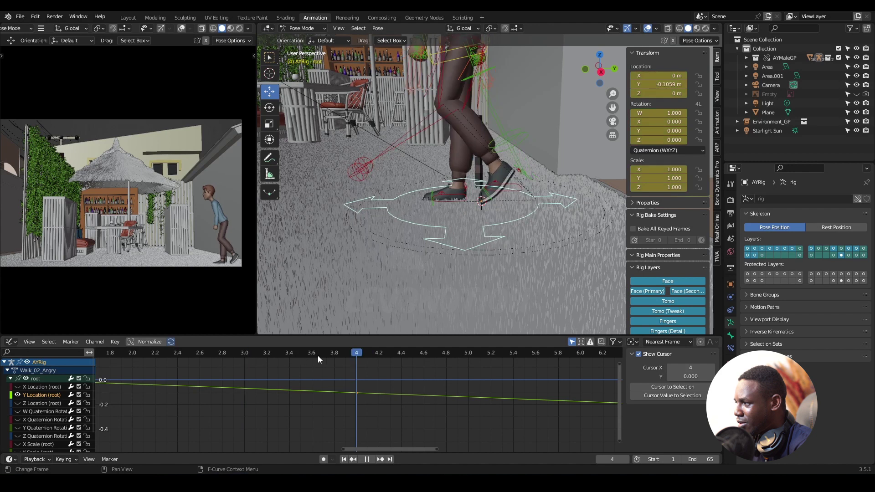
{"action": "key", "text": "space"}
{"action": "scroll", "coordinate": [360, 400], "scroll_direction": "up", "scroll_amount": 1}
{"action": "scroll", "coordinate": [360, 400], "scroll_direction": "up", "scroll_amount": 1}
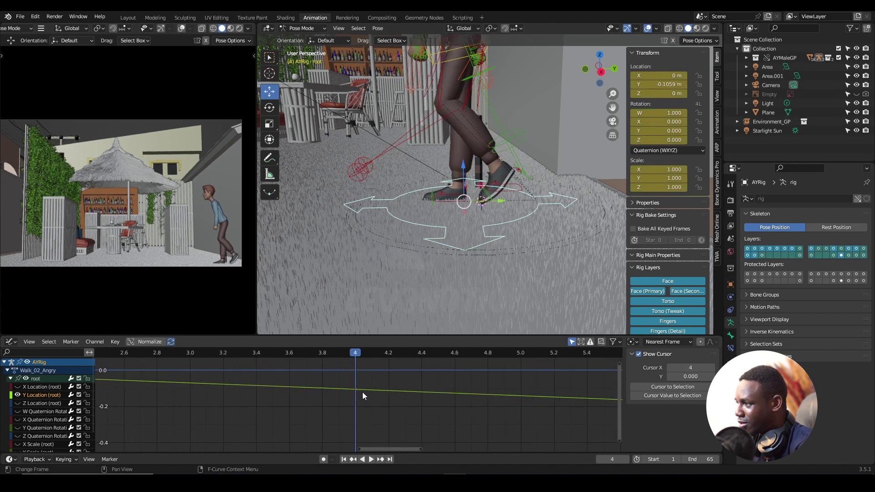
{"action": "scroll", "coordinate": [363, 392], "scroll_direction": "up", "scroll_amount": 1}
{"action": "key", "text": "space"}
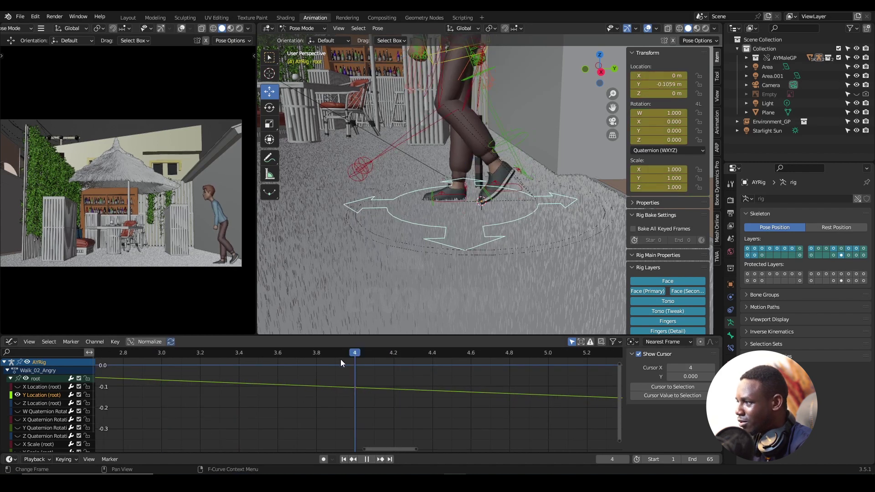
{"action": "key", "text": "space"}
Step: Raise the frame-4 key to about -0.093 for a shallower slope and check the foot
{"action": "key", "text": "g"}
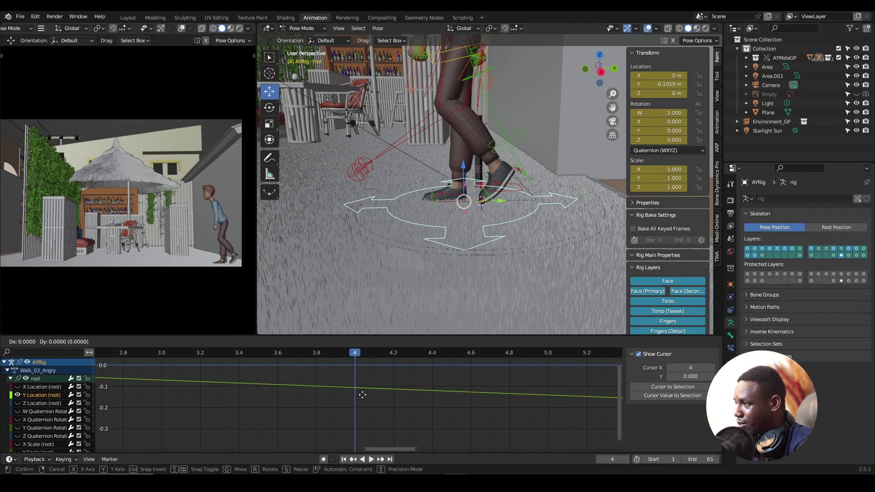
{"action": "key", "text": "y"}
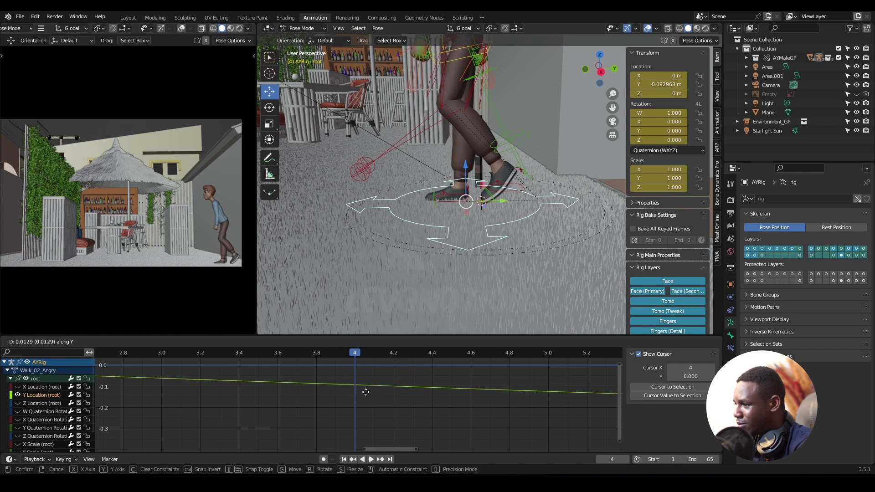
{"action": "left_click", "coordinate": [366, 392]}
{"action": "left_click", "coordinate": [161, 352]}
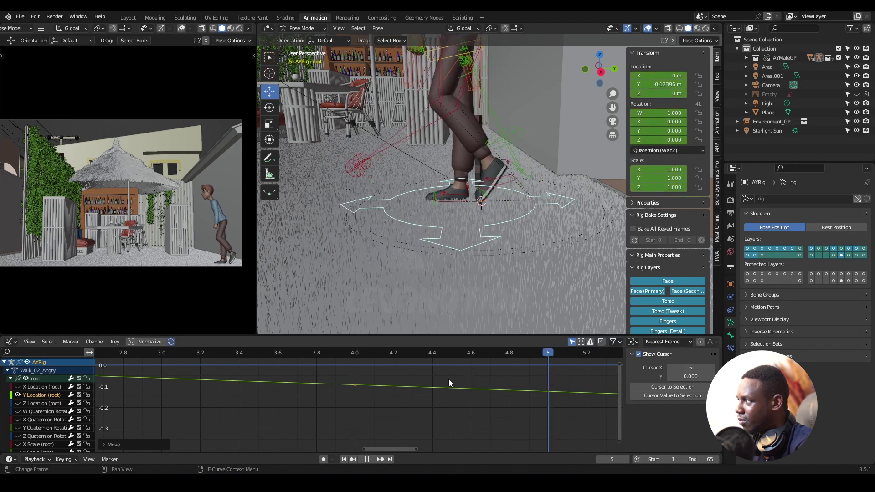
{"action": "left_click", "coordinate": [361, 384]}
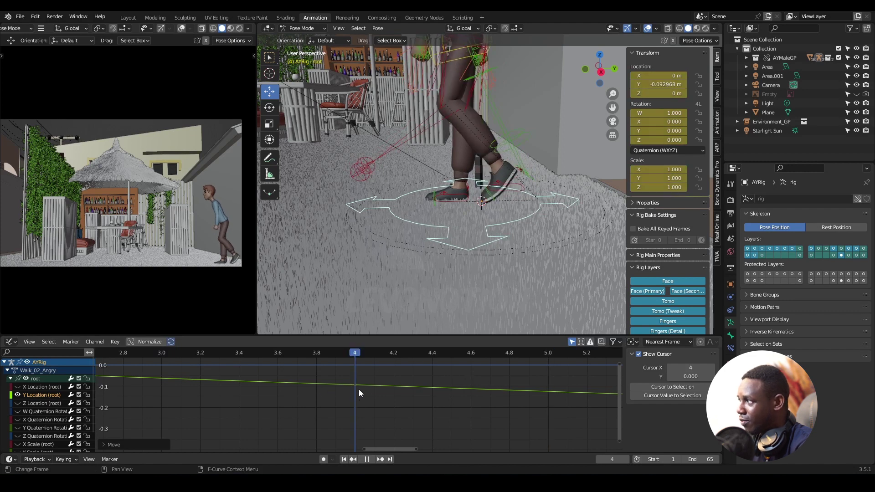
Step: Nudge the frame-4 key to about -0.095 and replay the walk from the start
{"action": "key", "text": "space"}
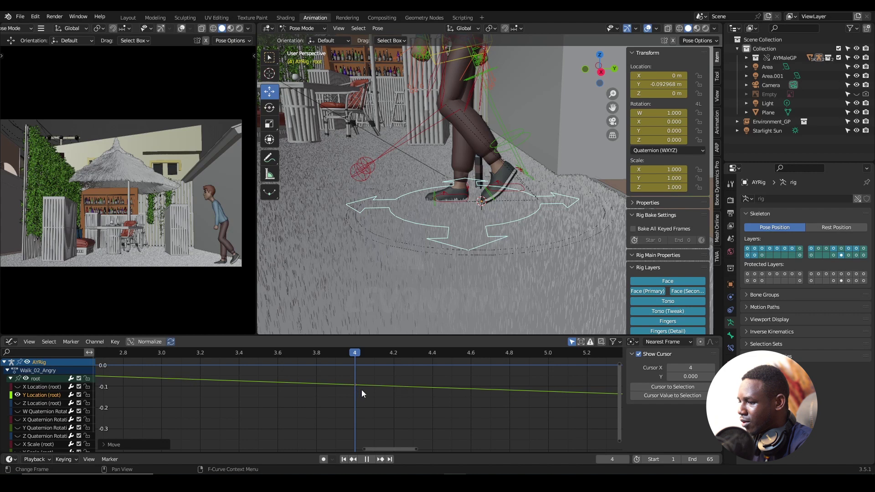
{"action": "scroll", "coordinate": [362, 390], "scroll_direction": "up", "scroll_amount": 1}
{"action": "scroll", "coordinate": [362, 390], "scroll_direction": "up", "scroll_amount": 1}
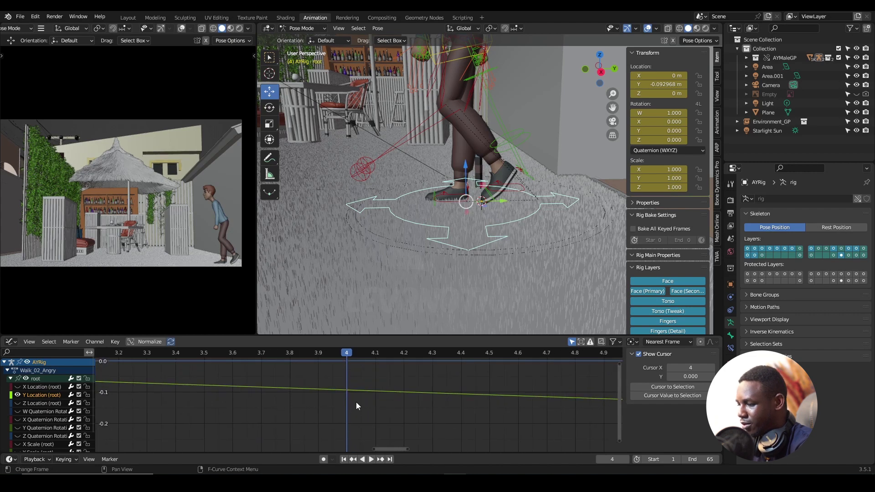
{"action": "scroll", "coordinate": [357, 402], "scroll_direction": "up", "scroll_amount": 2}
{"action": "scroll", "coordinate": [361, 413], "scroll_direction": "up", "scroll_amount": 1}
{"action": "scroll", "coordinate": [361, 414], "scroll_direction": "up", "scroll_amount": 1}
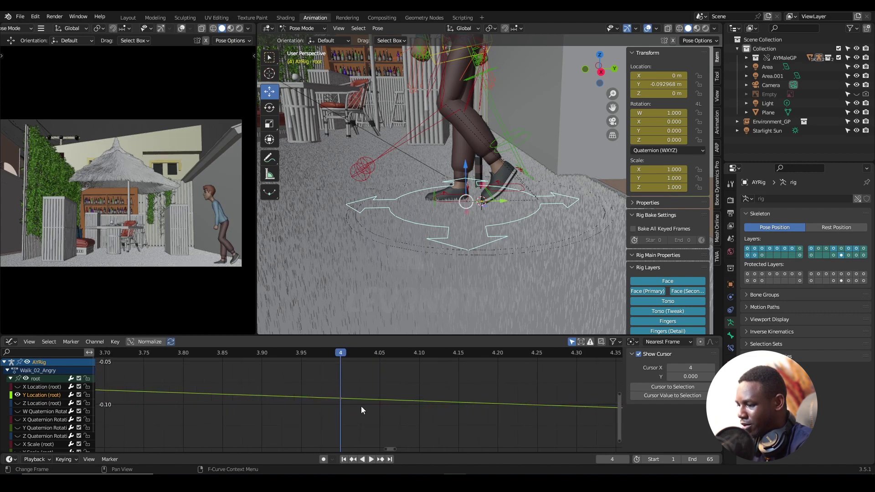
{"action": "scroll", "coordinate": [361, 407], "scroll_direction": "up", "scroll_amount": 1}
{"action": "scroll", "coordinate": [361, 406], "scroll_direction": "up", "scroll_amount": 1}
{"action": "scroll", "coordinate": [367, 406], "scroll_direction": "up", "scroll_amount": 1}
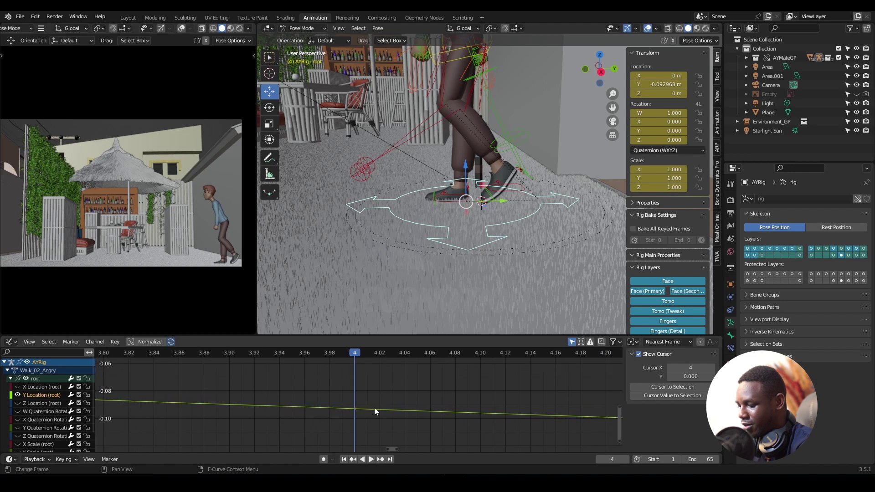
{"action": "key", "text": "g"}
{"action": "key", "text": "y"}
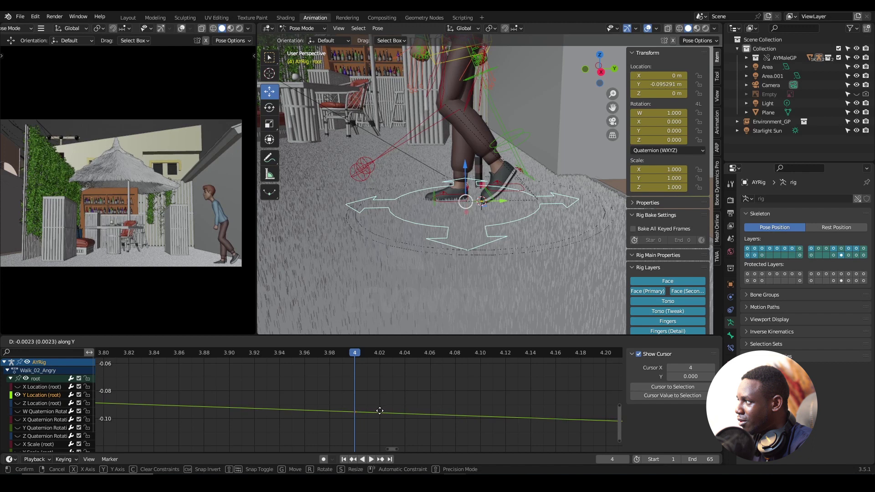
{"action": "left_click", "coordinate": [379, 413]}
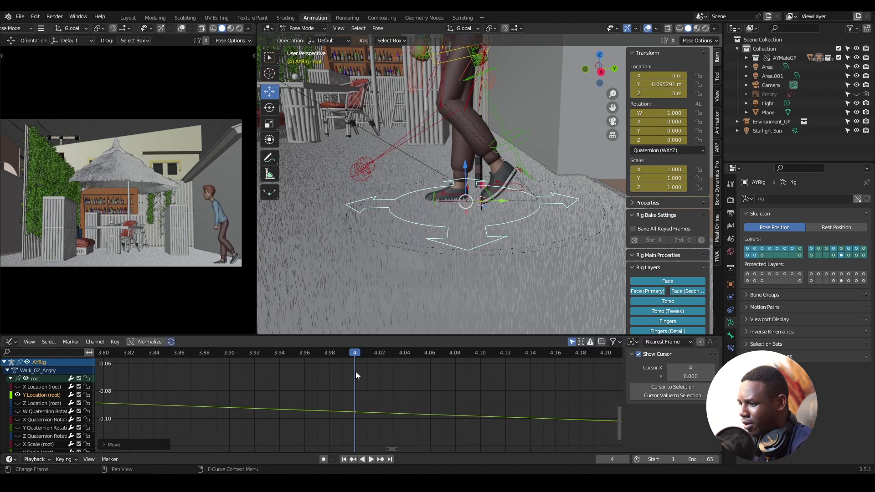
{"action": "scroll", "coordinate": [377, 386], "scroll_direction": "down", "scroll_amount": 3}
{"action": "scroll", "coordinate": [381, 384], "scroll_direction": "down", "scroll_amount": 4}
{"action": "scroll", "coordinate": [379, 384], "scroll_direction": "down", "scroll_amount": 4}
{"action": "scroll", "coordinate": [376, 381], "scroll_direction": "down", "scroll_amount": 2}
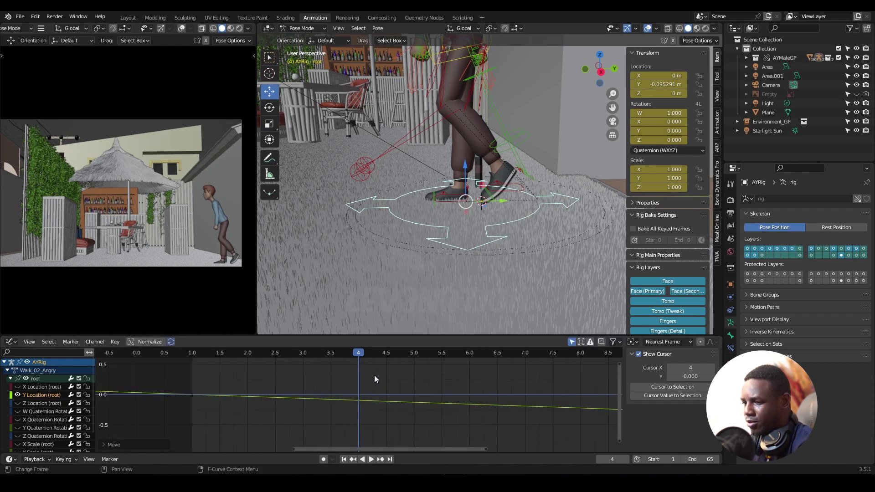
{"action": "left_click", "coordinate": [200, 353]}
{"action": "key", "text": "space"}
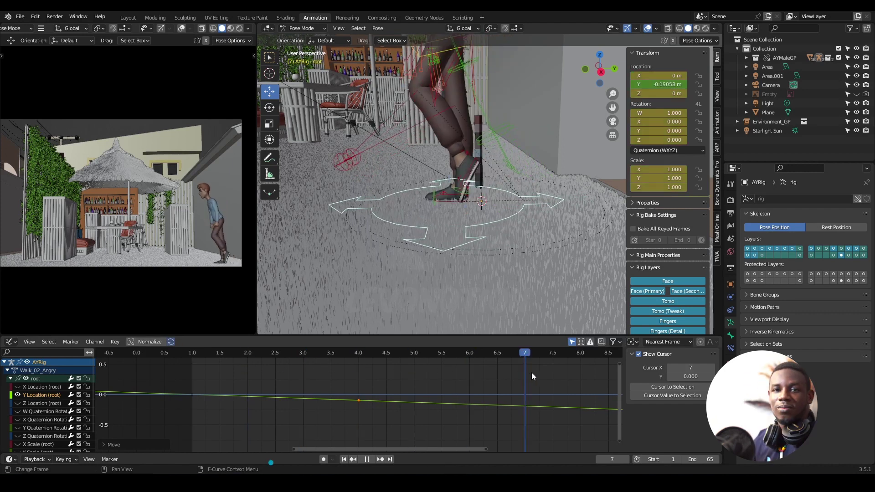
{"action": "key", "text": "space"}
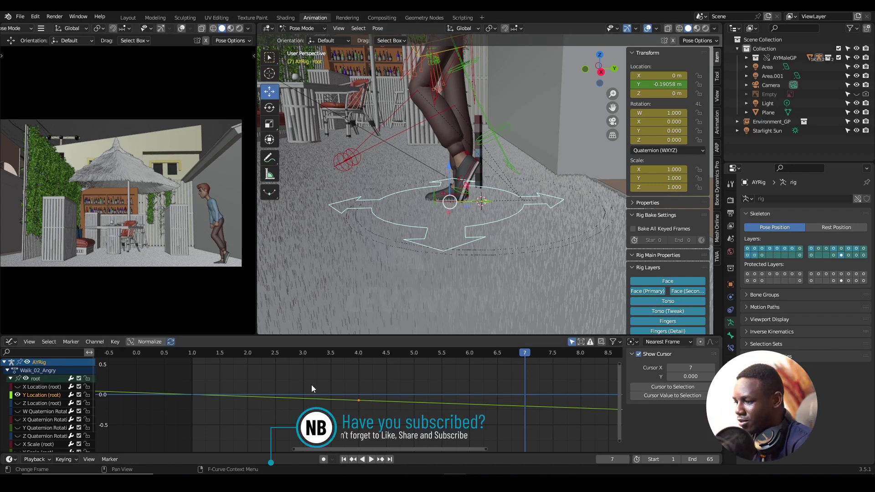
{"action": "scroll", "coordinate": [324, 379], "scroll_direction": "down", "scroll_amount": 5}
Step: Replay the walk, then select the foot_ik.R control to show its curves
{"action": "left_click", "coordinate": [334, 353]}
{"action": "key", "text": "space"}
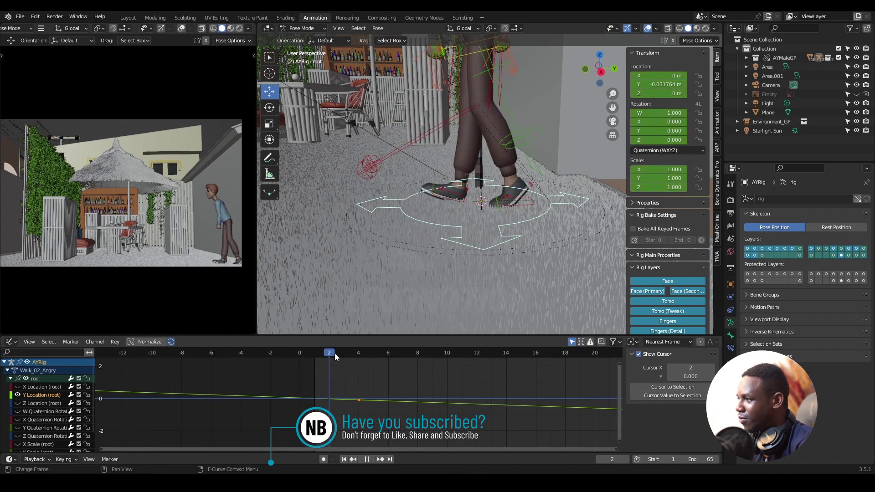
{"action": "key", "text": "space"}
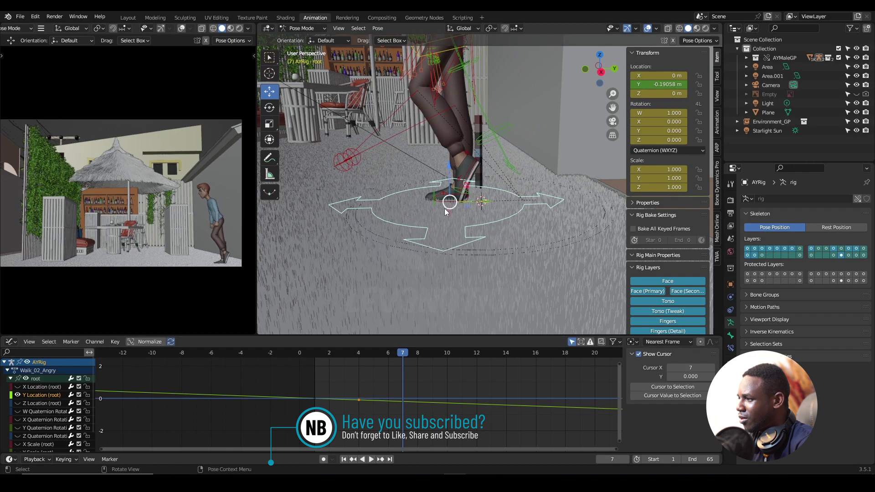
{"action": "left_click", "coordinate": [446, 198]}
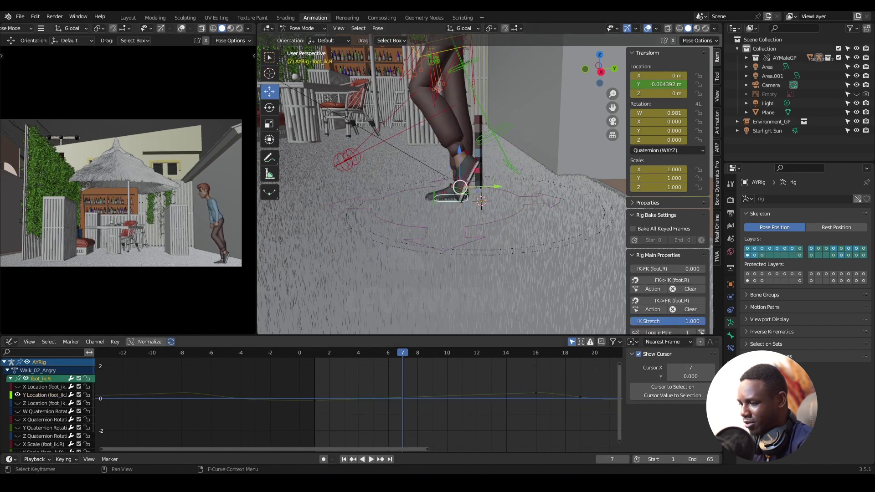
Step: Scrub and play from frame 3 to inspect the right foot for sliding
{"action": "left_click_drag", "start_coordinate": [313, 359], "coordinate": [349, 355]}
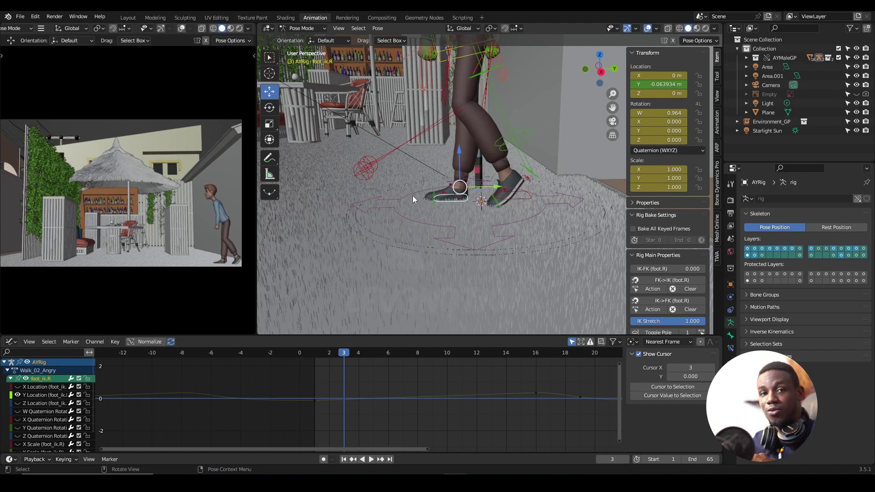
{"action": "key", "text": "space"}
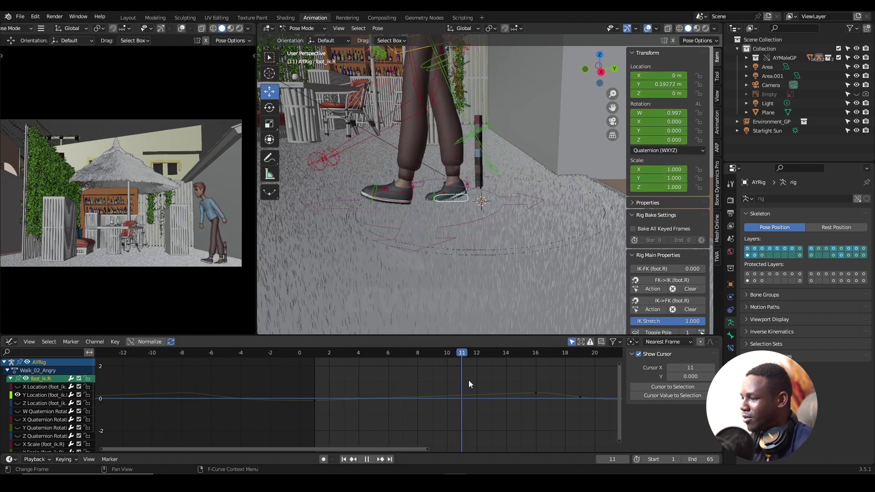
{"action": "key", "text": "space"}
{"action": "scroll", "coordinate": [479, 392], "scroll_direction": "down", "scroll_amount": 3}
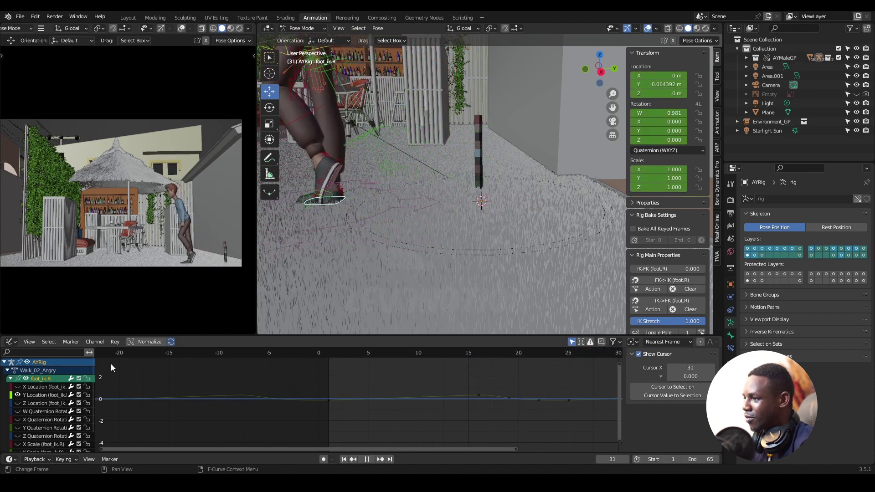
{"action": "key", "text": "space"}
{"action": "mouse_move", "coordinate": [430, 355]}
{"action": "left_mouse_down"}
{"action": "mouse_move", "coordinate": [415, 366]}
{"action": "mouse_move", "coordinate": [329, 369]}
{"action": "mouse_move", "coordinate": [616, 371]}
{"action": "left_mouse_up"}
{"action": "scroll", "coordinate": [514, 388], "scroll_direction": "down", "scroll_amount": 2}
{"action": "key", "text": "space"}
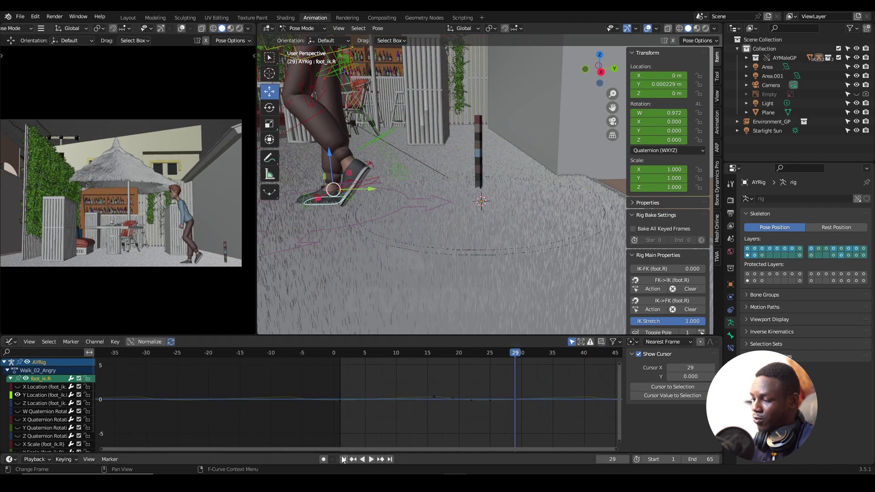
Step: Rewind the walk to frame 1
{"action": "left_click", "coordinate": [344, 459]}
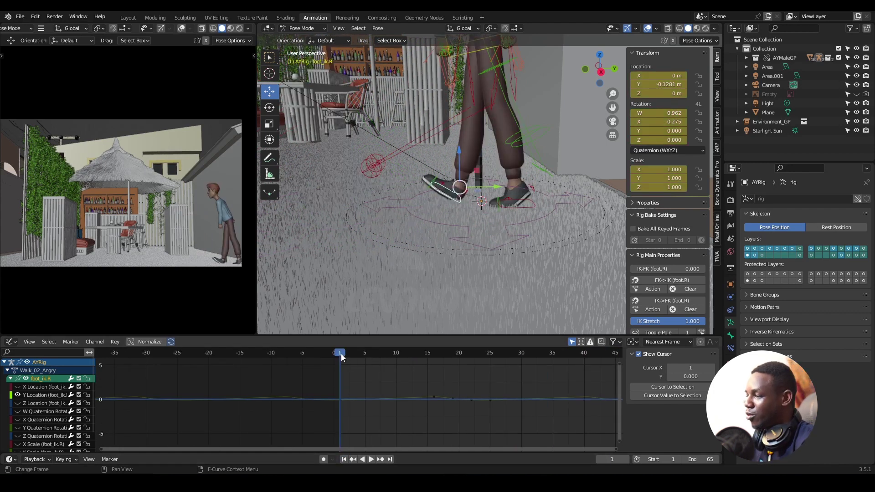